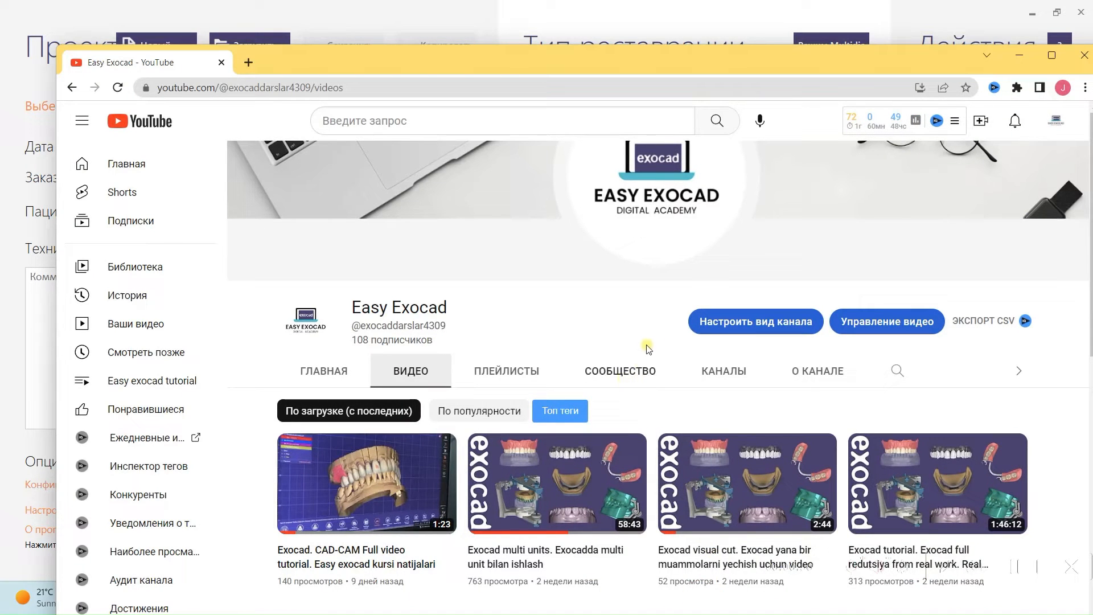
Step: Browse the Easy Exocad channel's video list on YouTube and open the page for managing the channel's own videos
scroll(657, 337, down, 1)
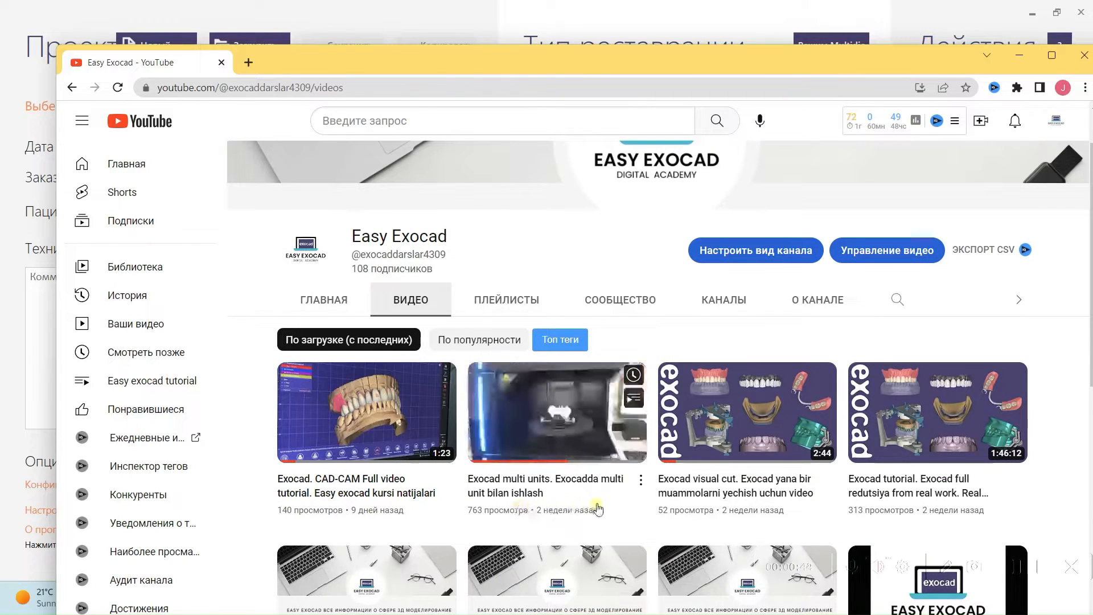
scroll(609, 400, down, 2)
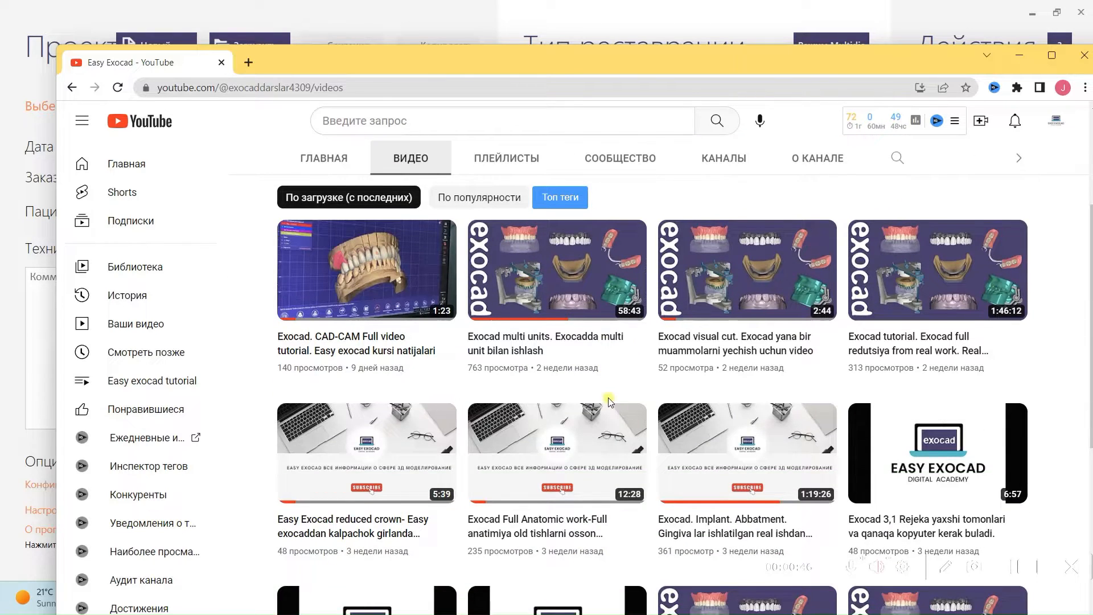
scroll(609, 400, up, 1)
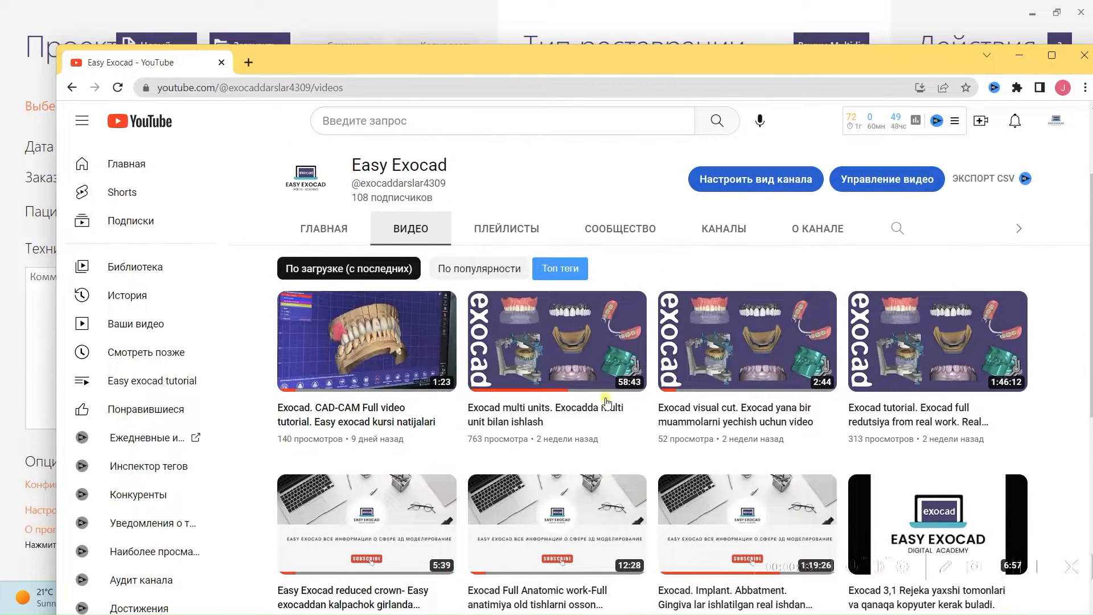
click(165, 326)
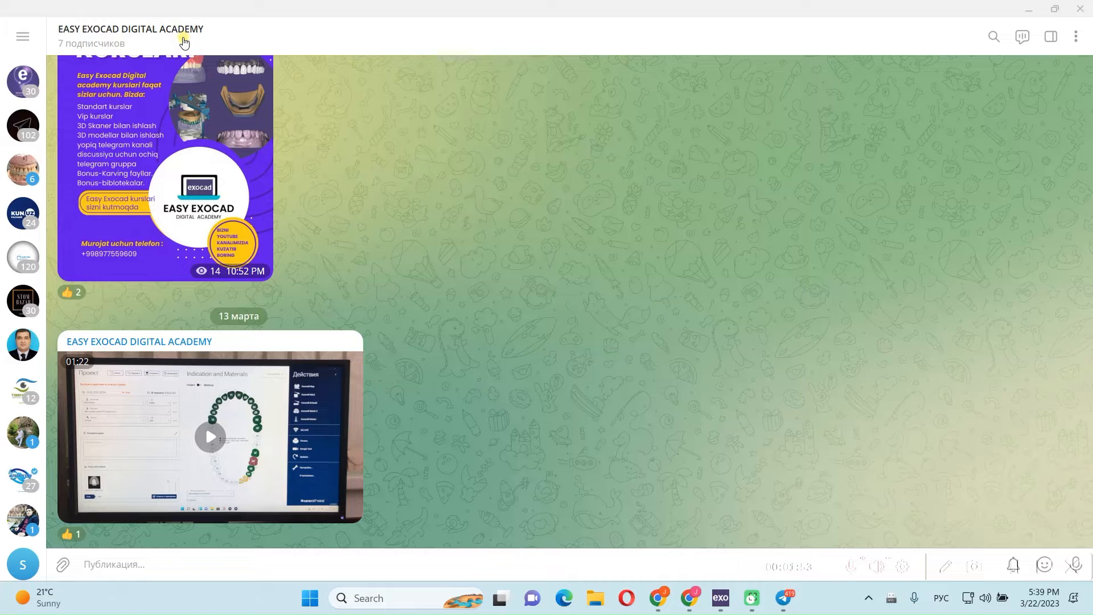
Step: Look through the lesson video posts in the EASY EXOCAD DIGITAL ACADEMY Telegram channel, back to 28 February and forward to 4 March
scroll(514, 247, up, 15)
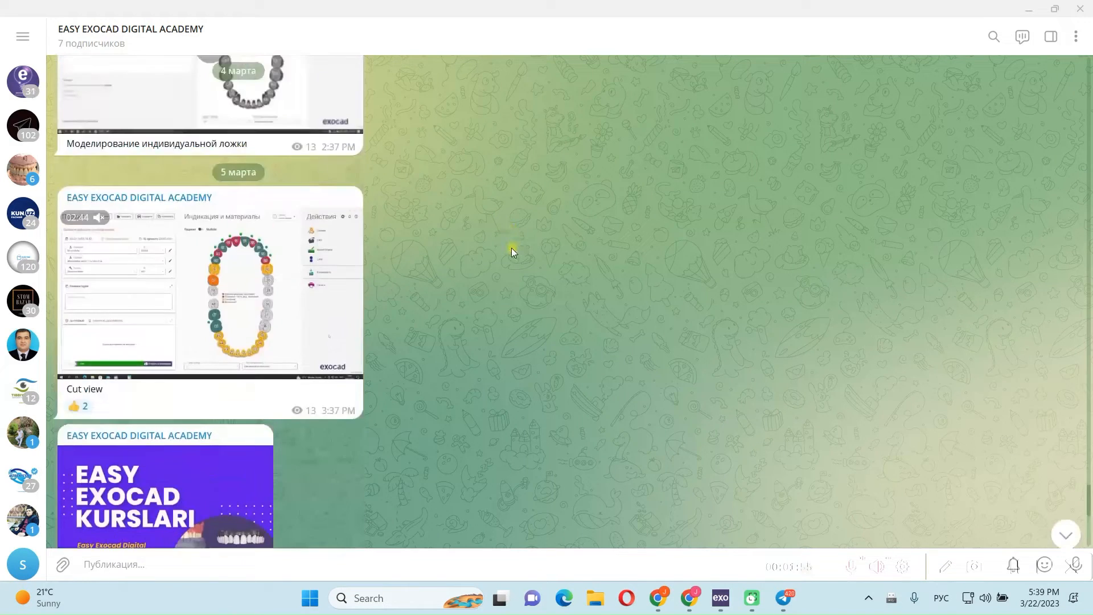
scroll(505, 241, up, 15)
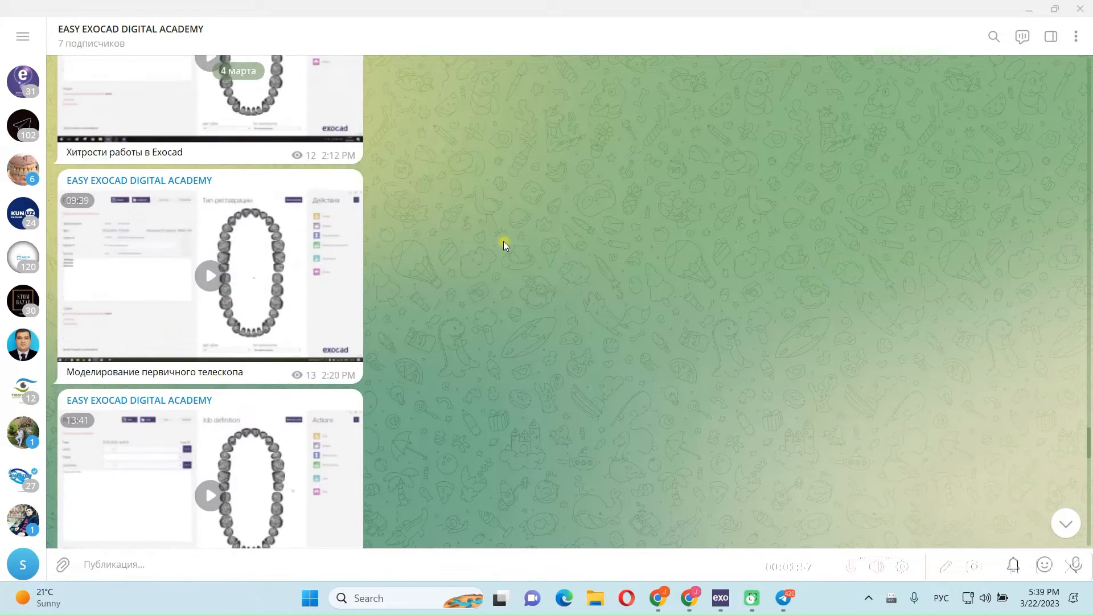
scroll(503, 241, up, 10)
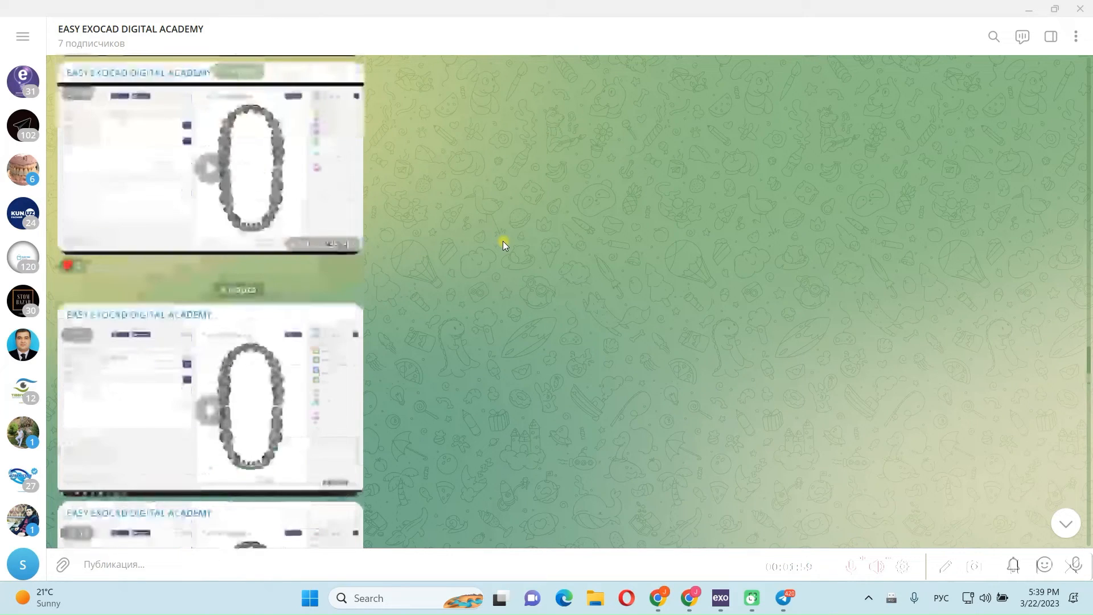
scroll(504, 243, up, 10)
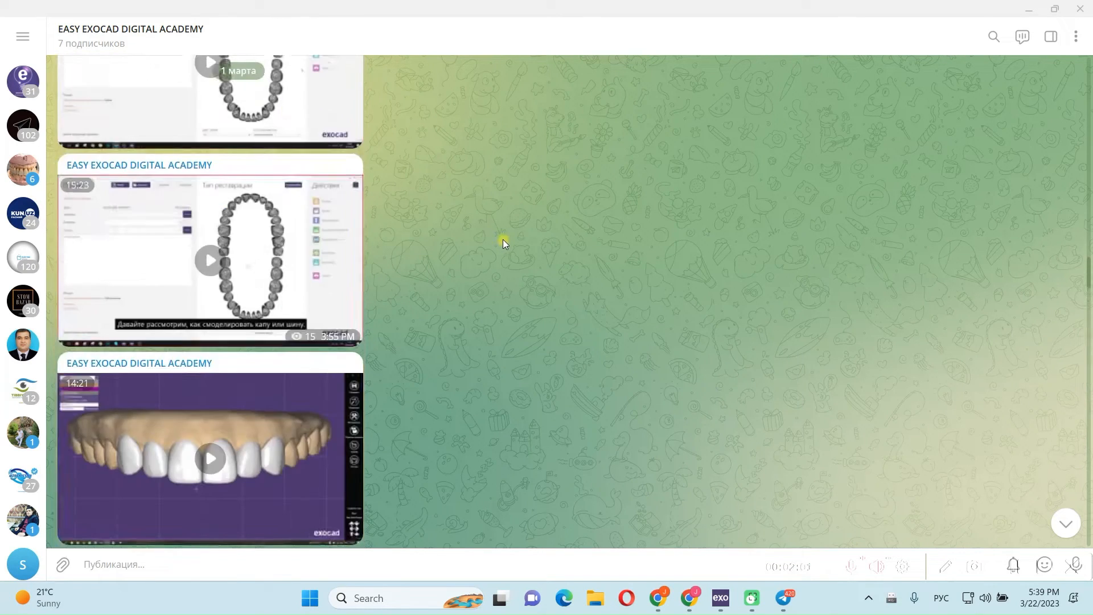
scroll(503, 241, up, 8)
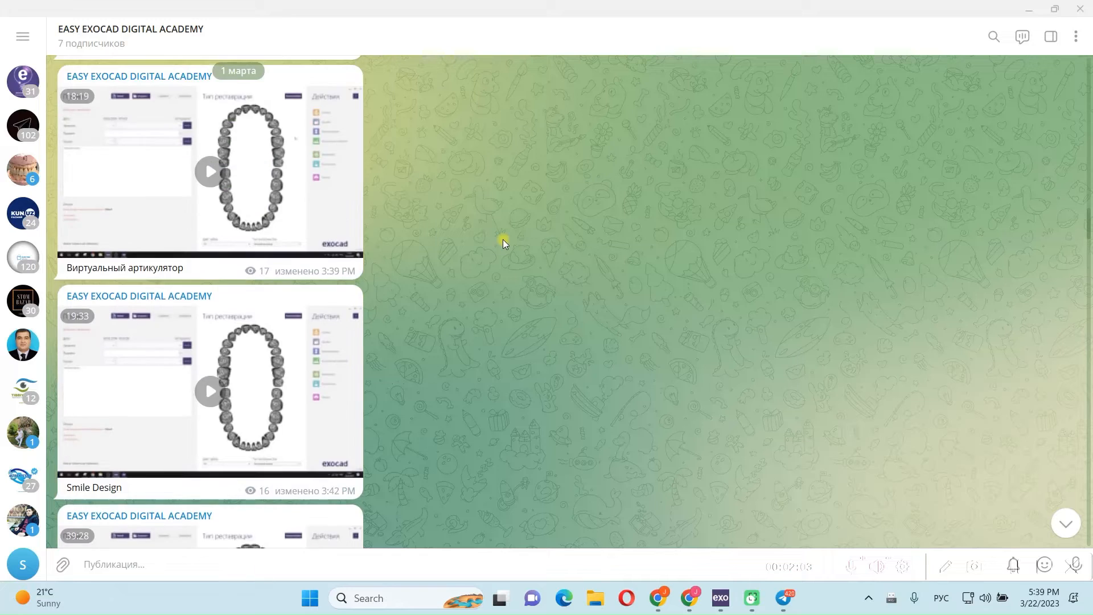
scroll(503, 242, up, 5)
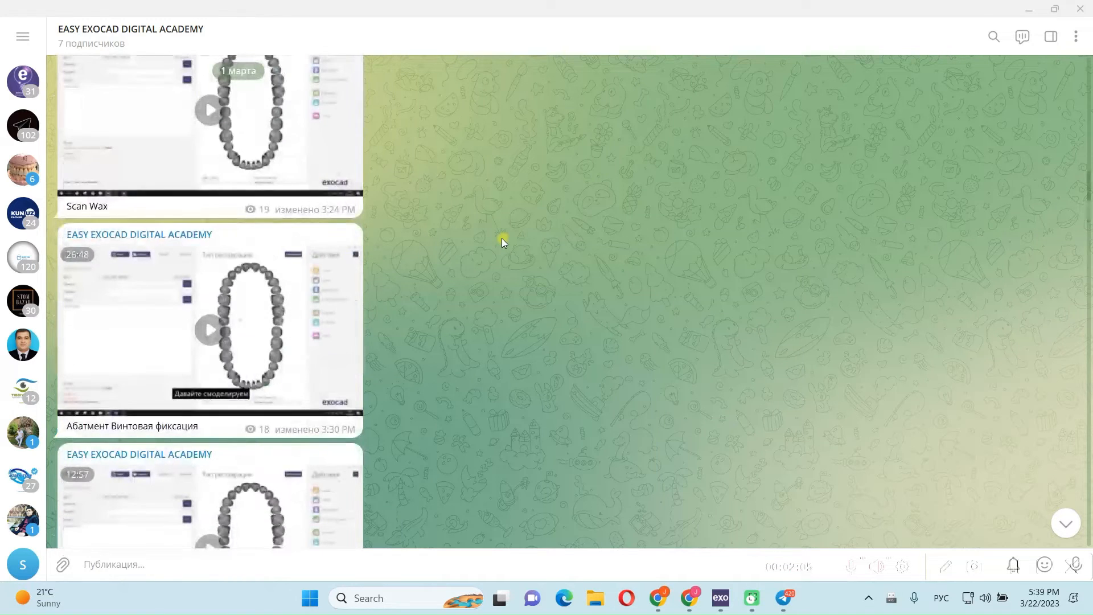
scroll(502, 242, up, 4)
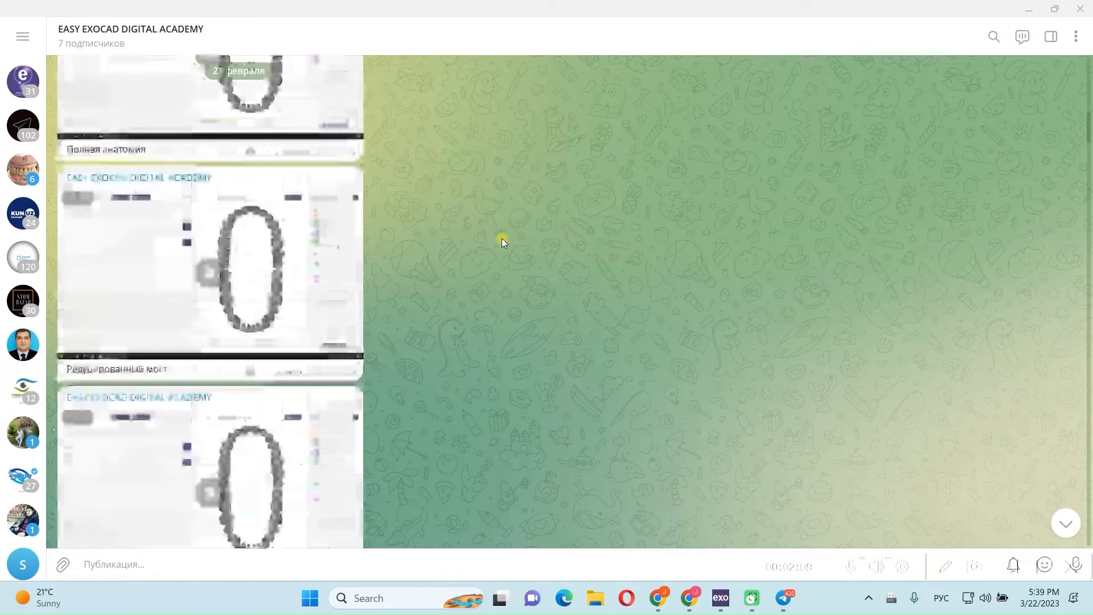
scroll(502, 242, up, 4)
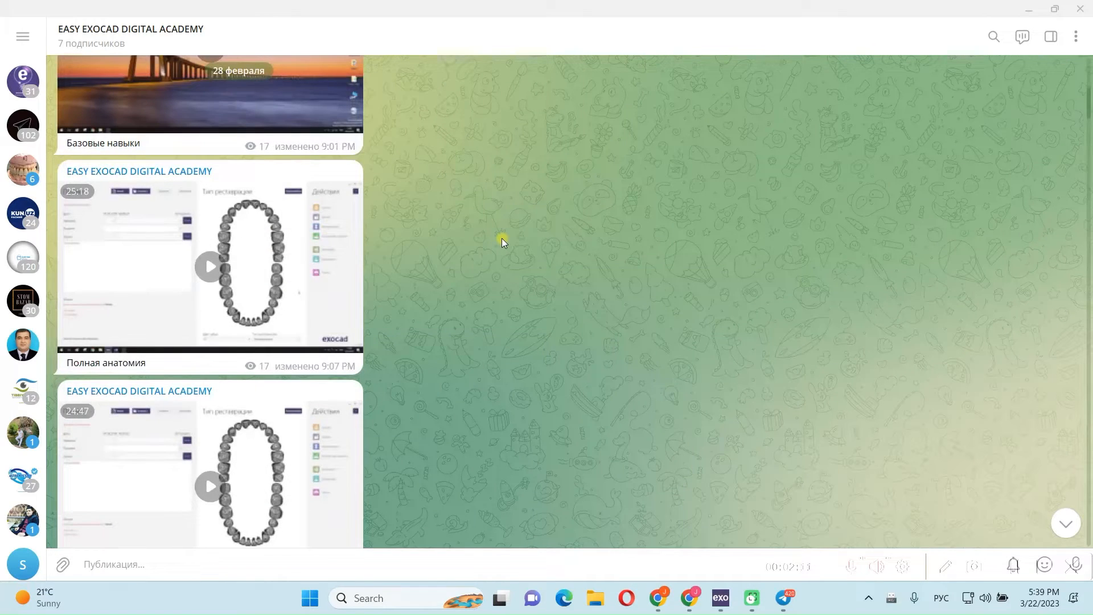
scroll(502, 242, up, 3)
scroll(503, 243, down, 10)
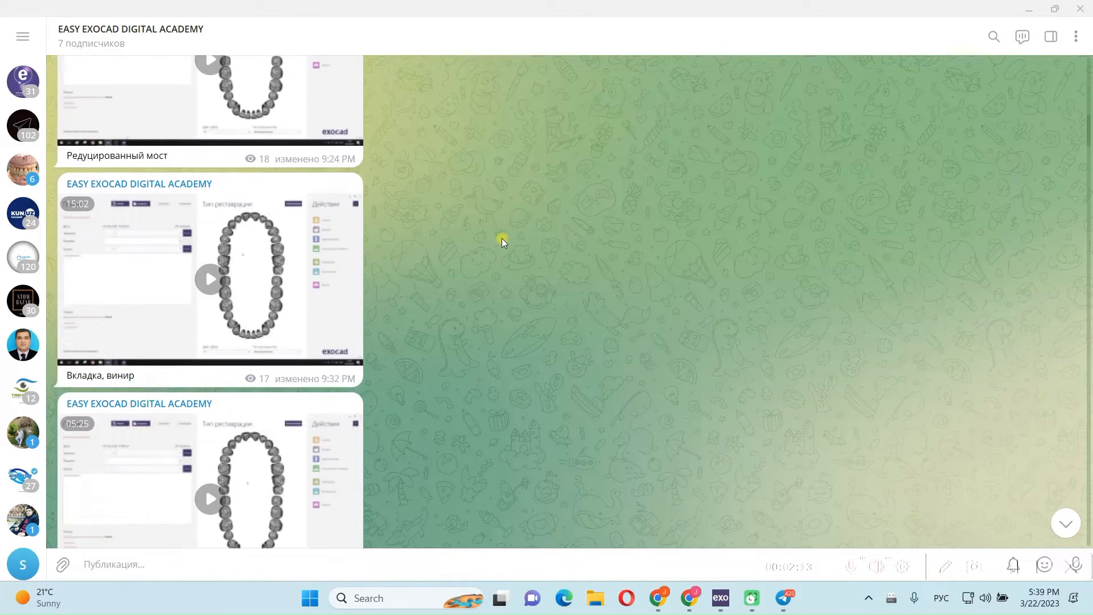
scroll(503, 242, down, 15)
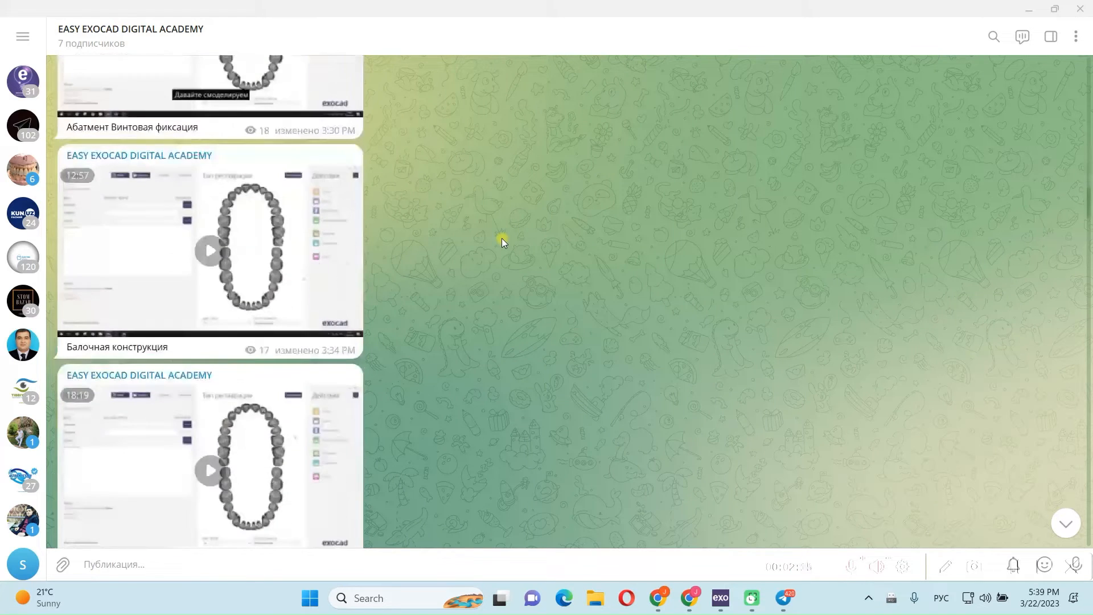
scroll(503, 242, down, 15)
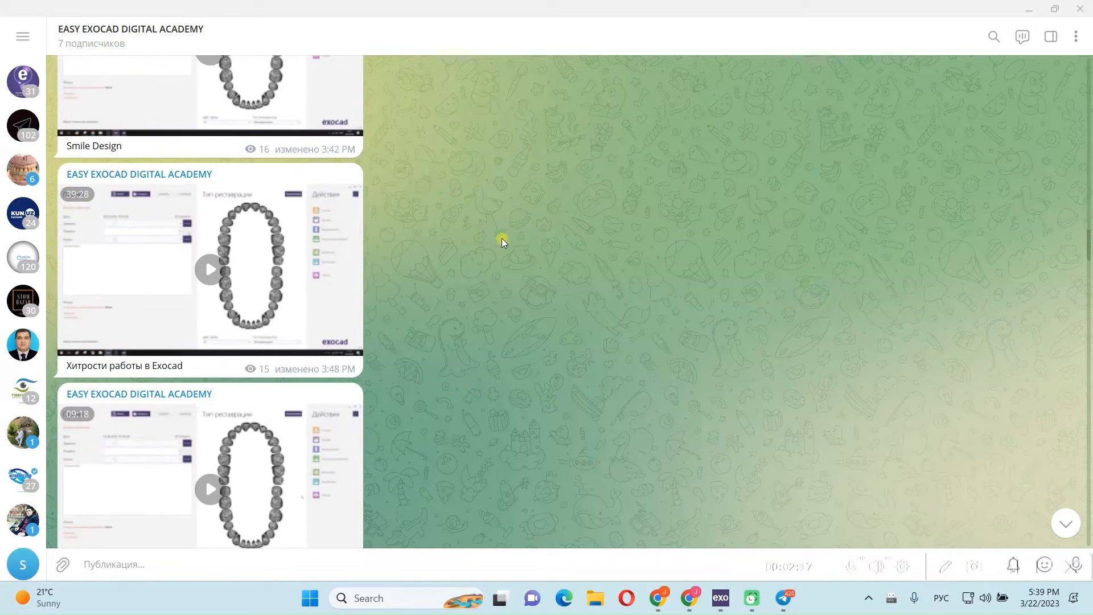
scroll(503, 242, down, 5)
scroll(503, 242, down, 8)
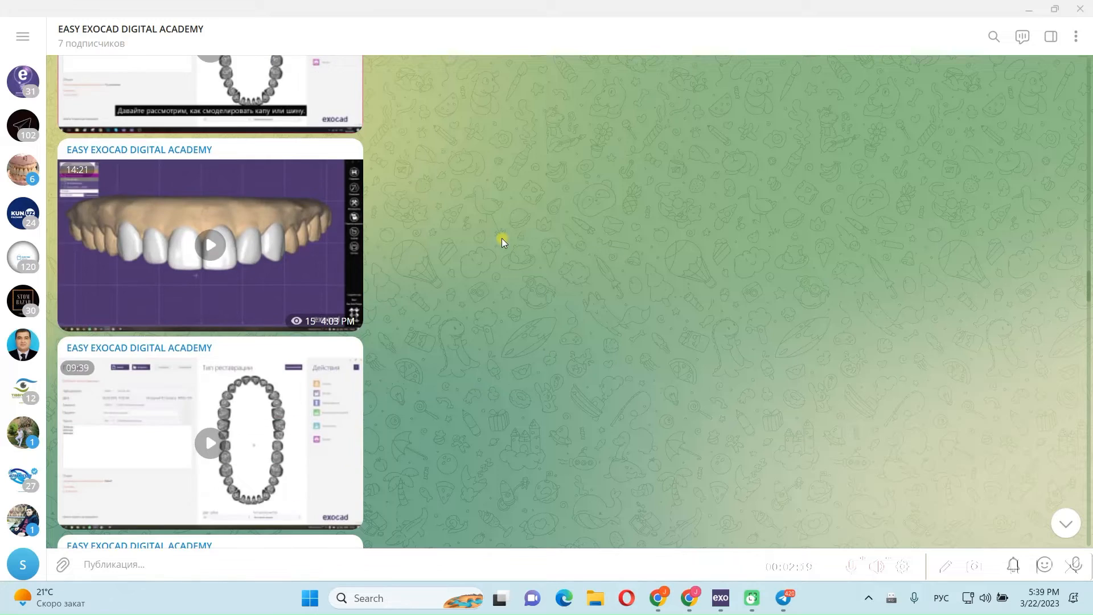
scroll(503, 242, down, 10)
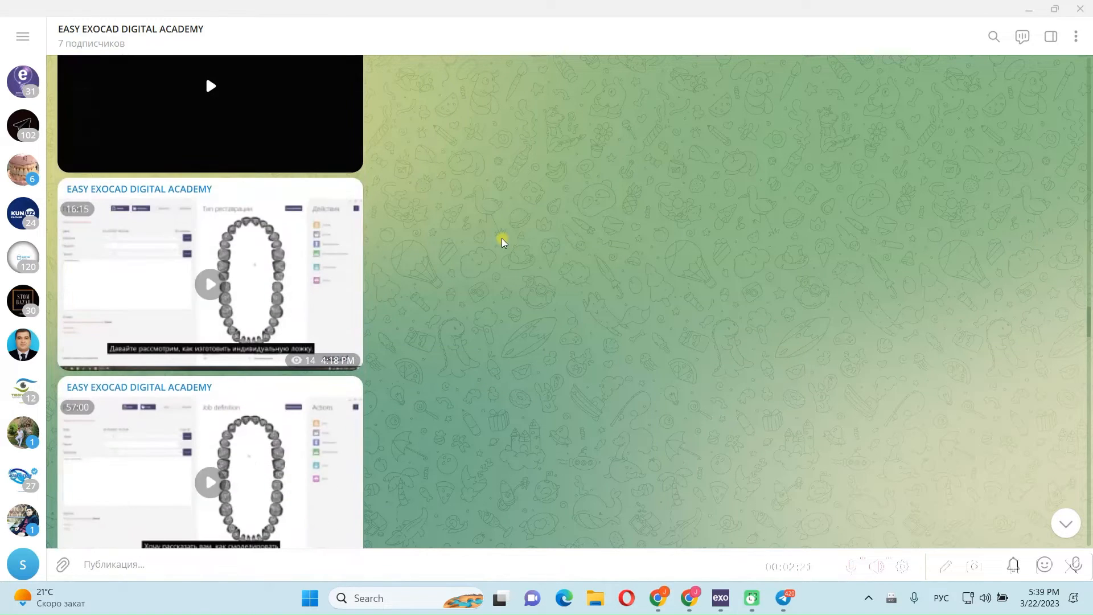
scroll(502, 242, down, 10)
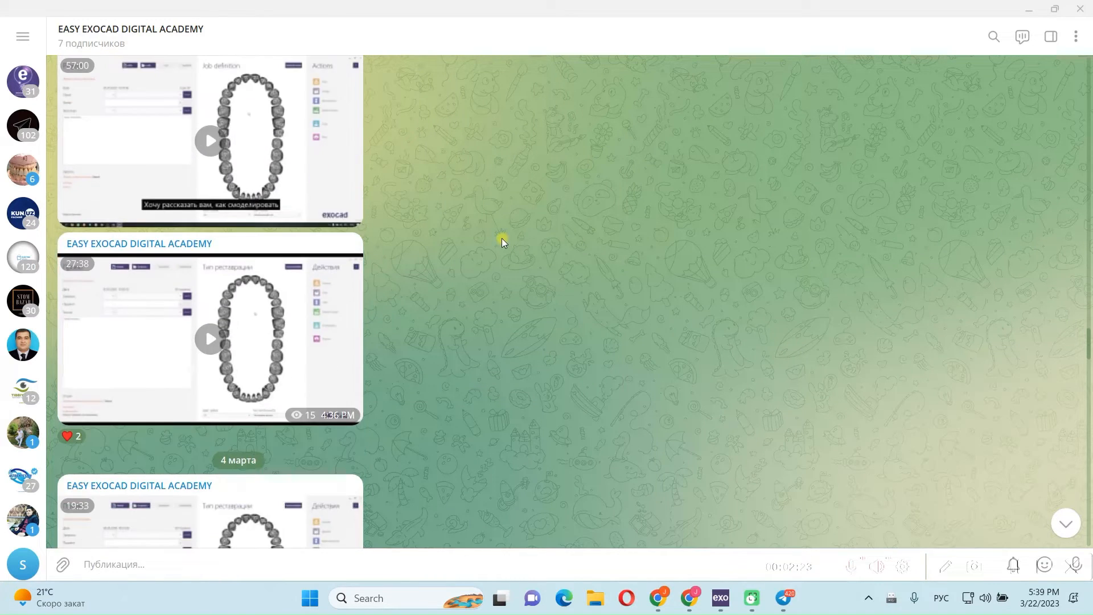
scroll(502, 242, down, 4)
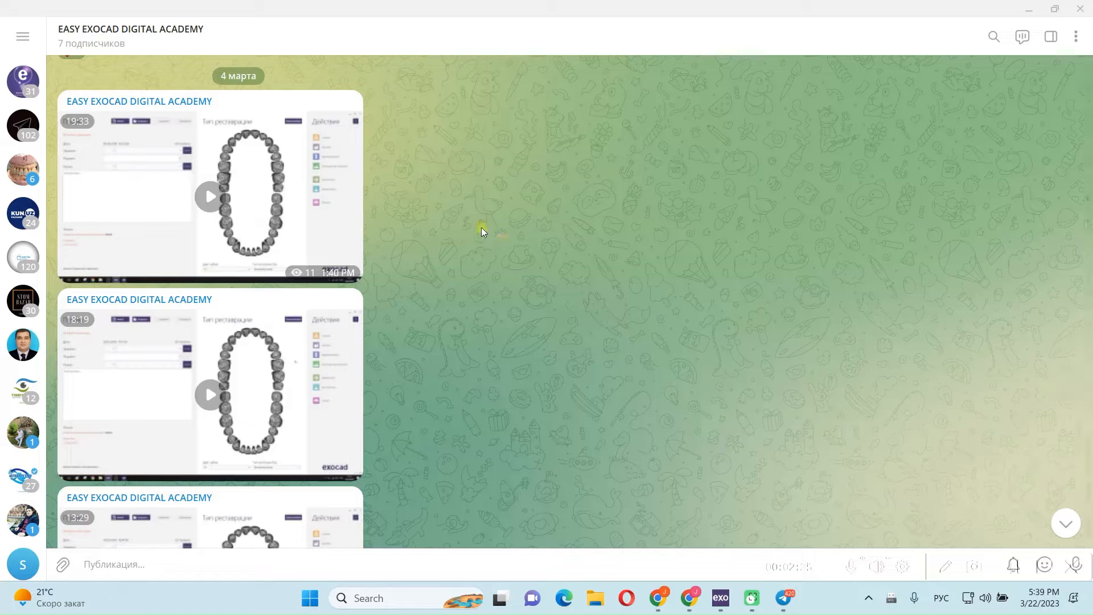
click(1013, 570)
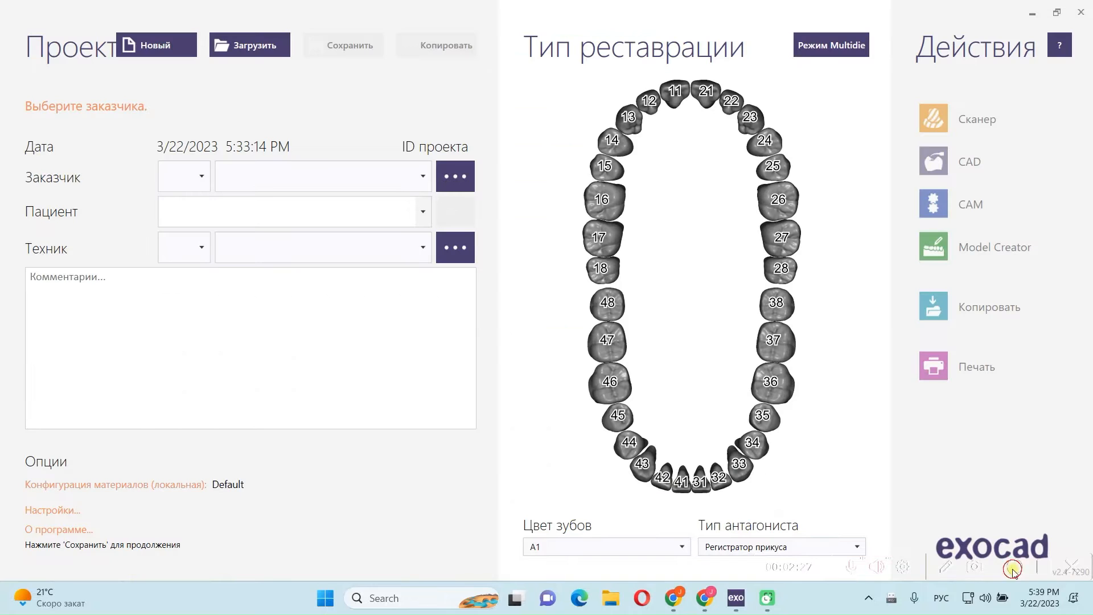
Step: Switch to YouTube Studio in the browser and open the audience section of the channel analytics
click(709, 596)
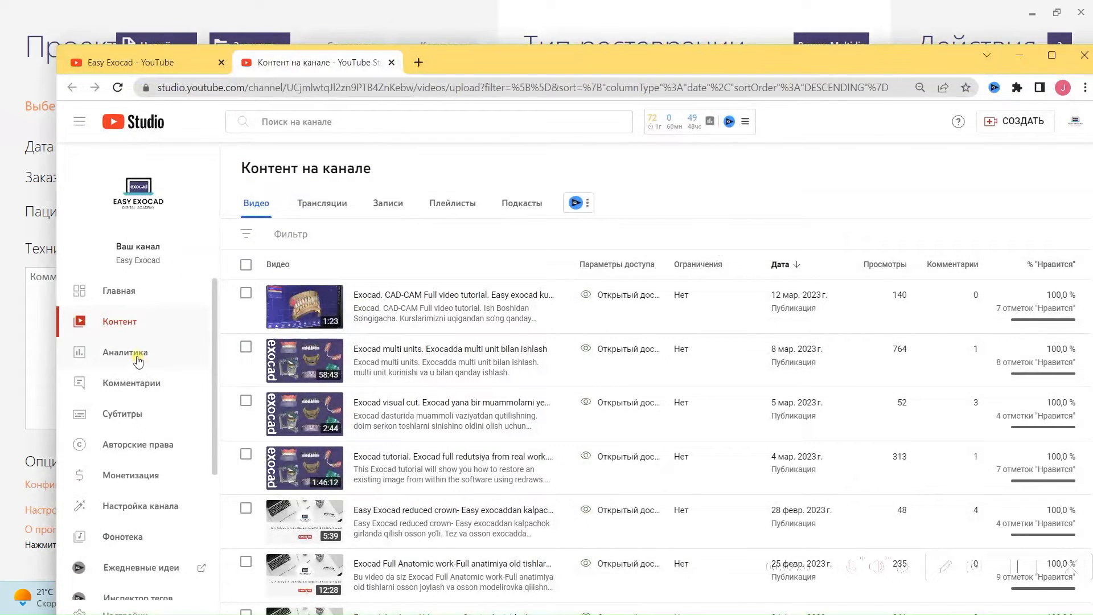
click(135, 353)
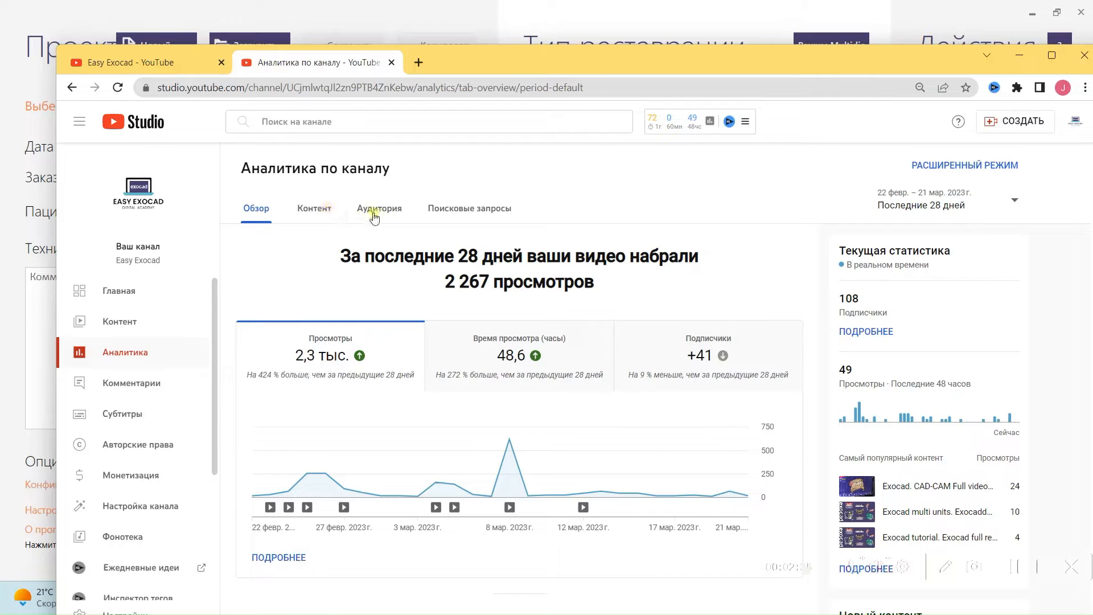
click(374, 215)
Step: Examine the audience statistics for the last 28 days, including top regions, subtitle languages, subscriber watch time, age and gender, and the viewer chart
scroll(900, 370, down, 10)
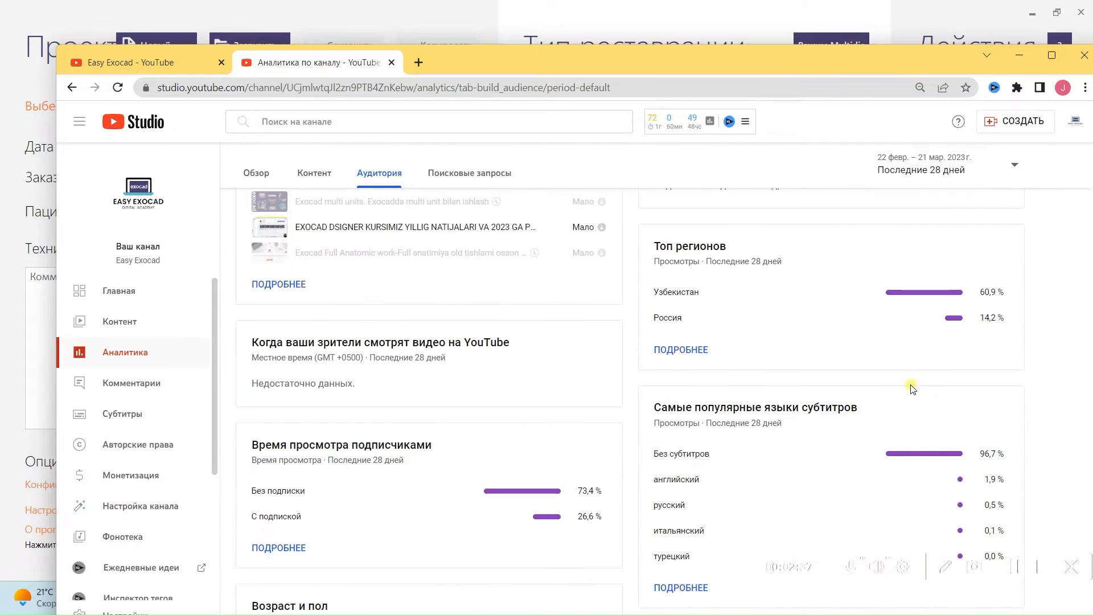
scroll(912, 389, down, 4)
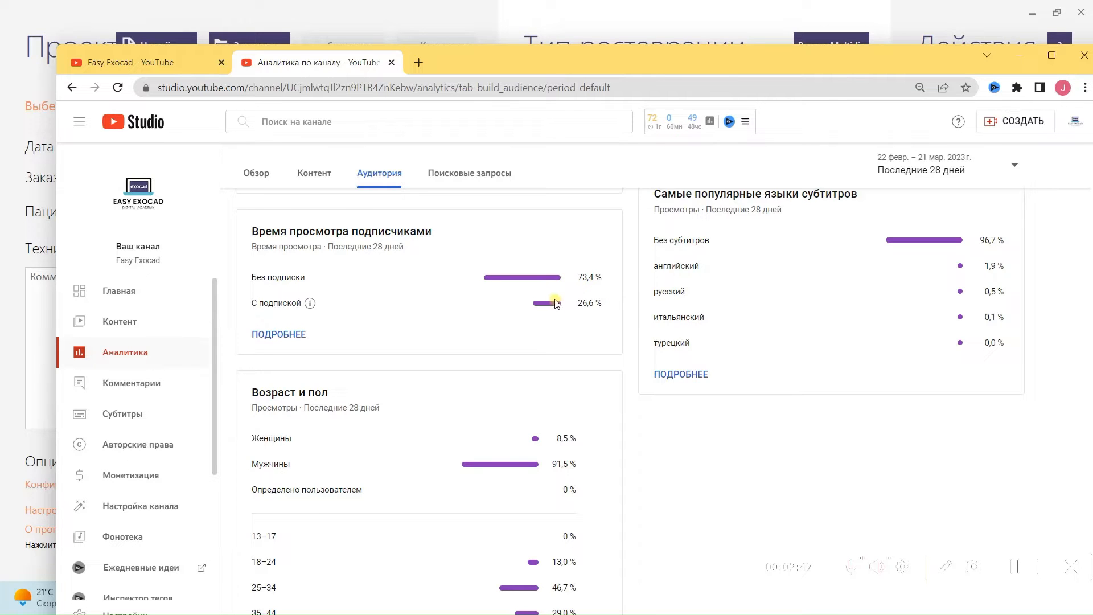
scroll(740, 362, up, 3)
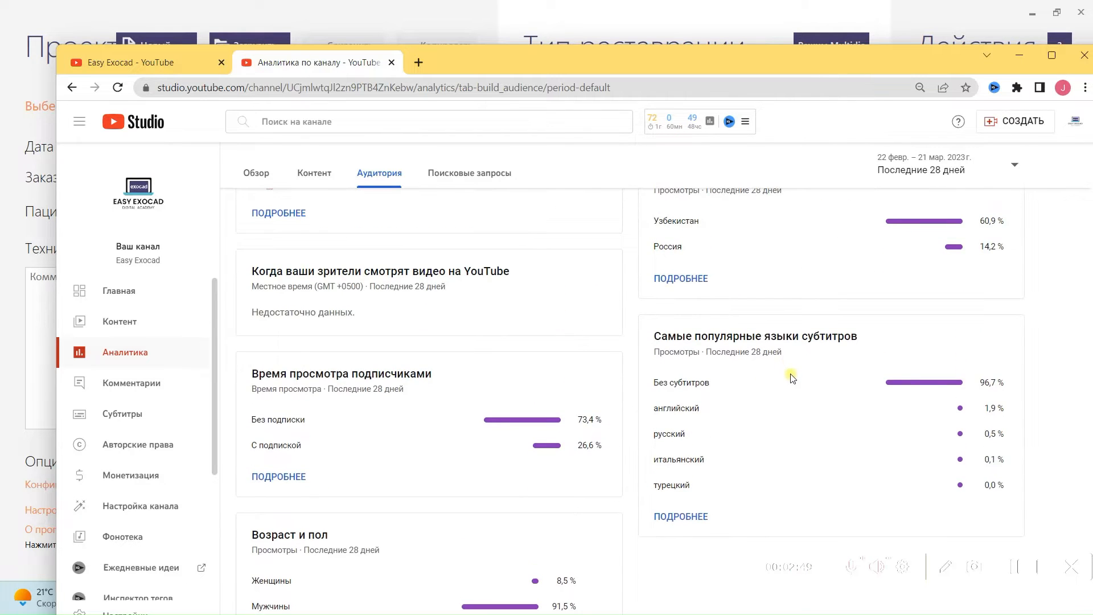
scroll(791, 376, up, 5)
scroll(792, 373, down, 4)
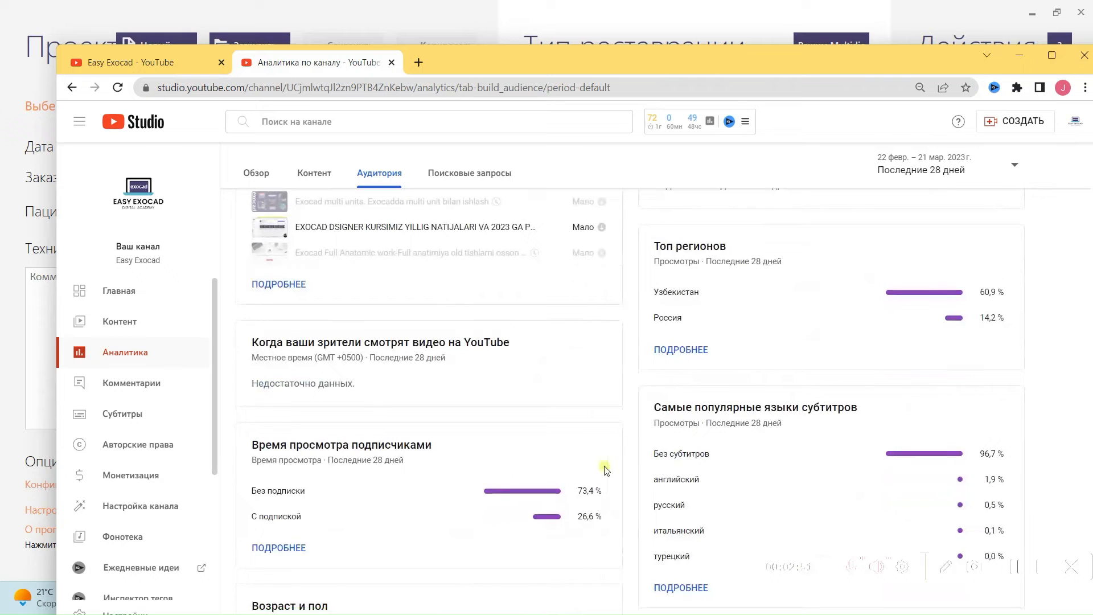
scroll(746, 456, up, 6)
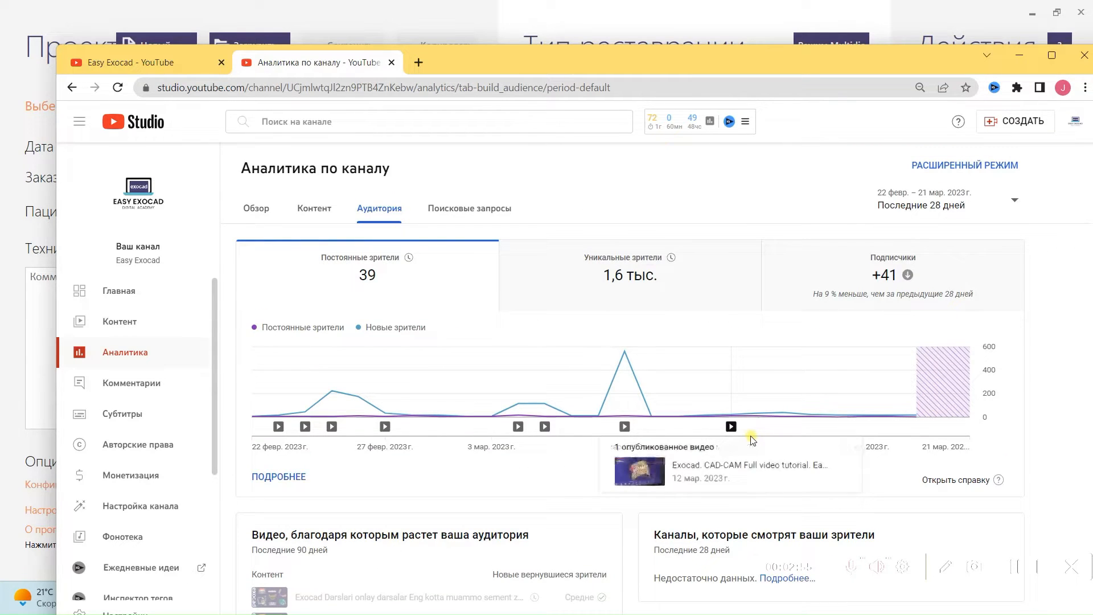
scroll(818, 465, down, 6)
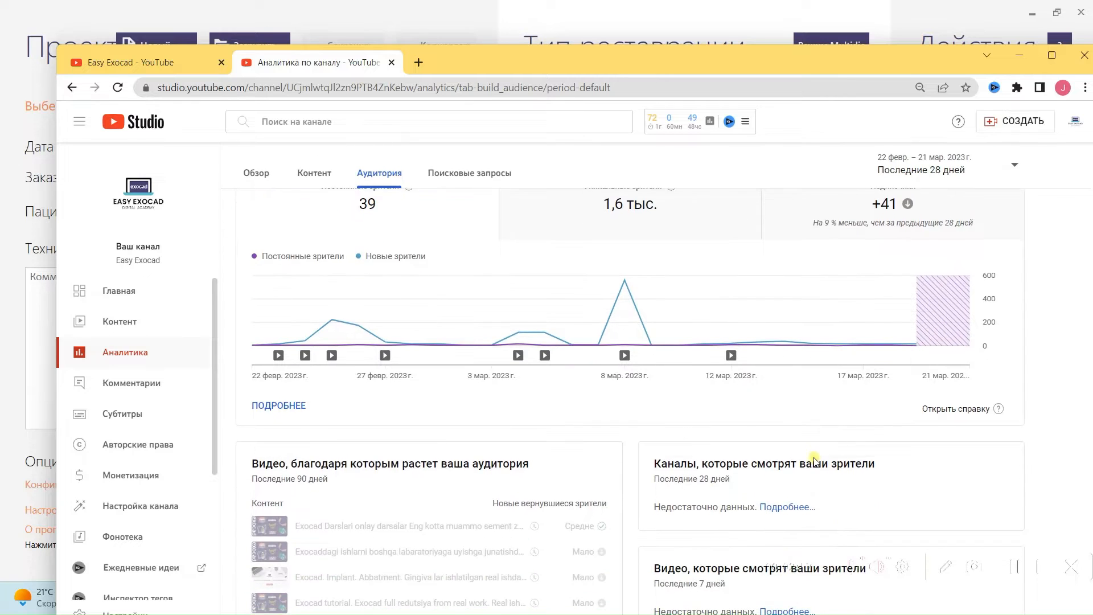
scroll(888, 461, down, 4)
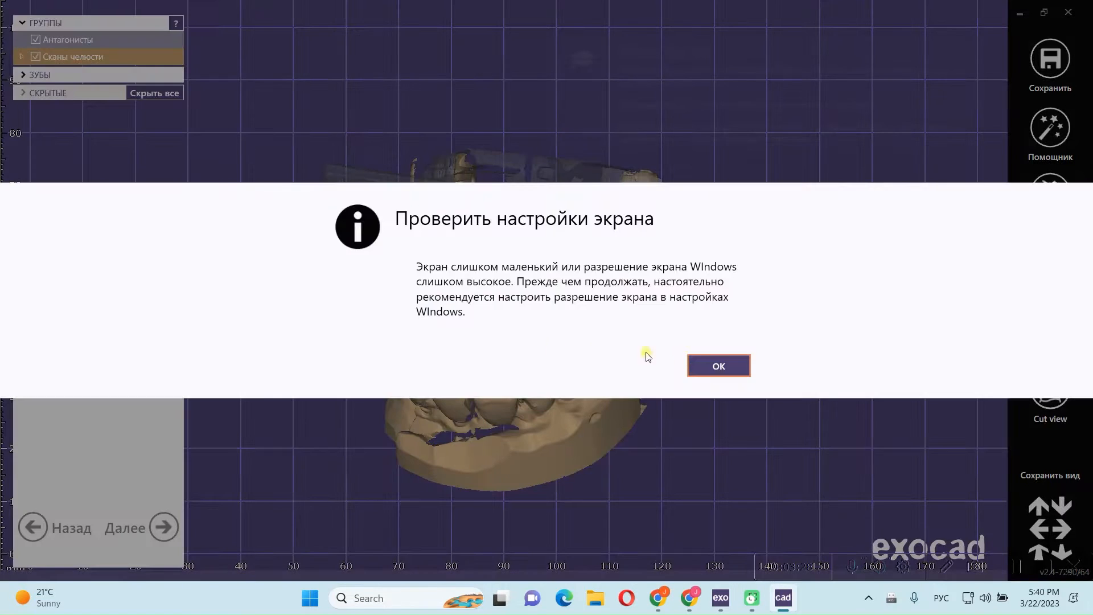
Step: In exocad, dismiss the screen settings notice and define the preparation margin of tooth 23 from a point on its edge
click(715, 363)
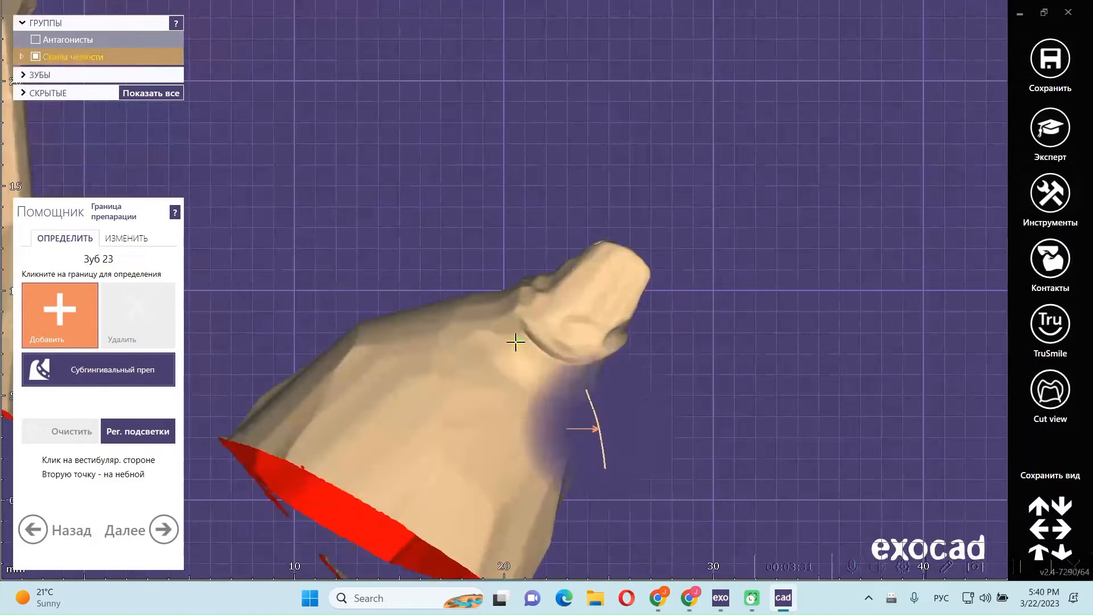
click(518, 336)
right_drag(609, 306, 589, 314)
Step: Put tooth 23's preparation margin into editing and move its control points onto the preparation edge on the first sides inspected
click(134, 239)
scroll(566, 273, up, 5)
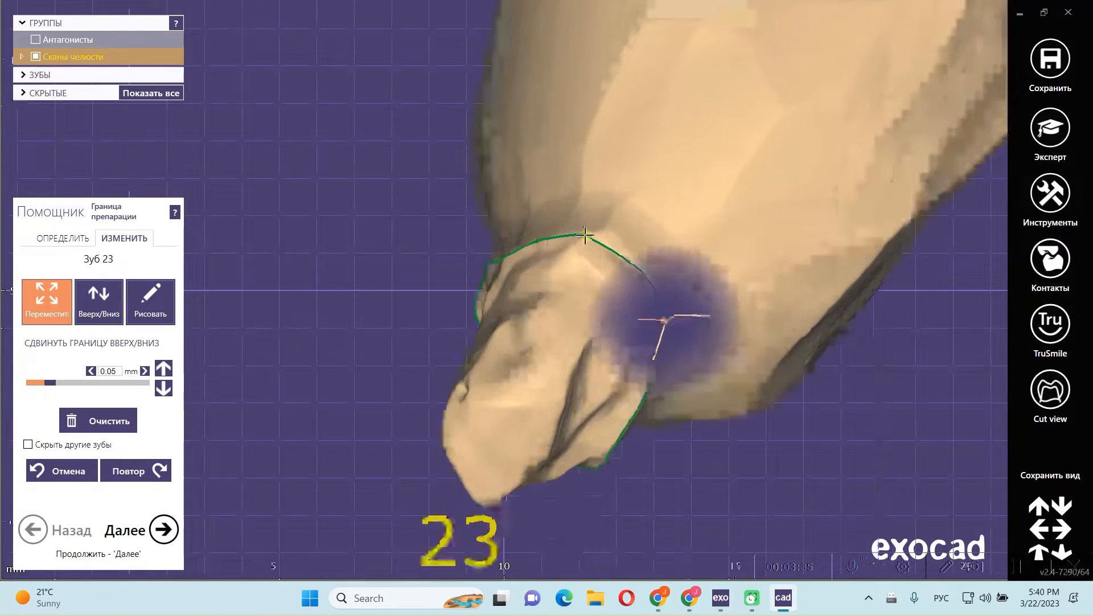
drag(667, 286, 674, 283)
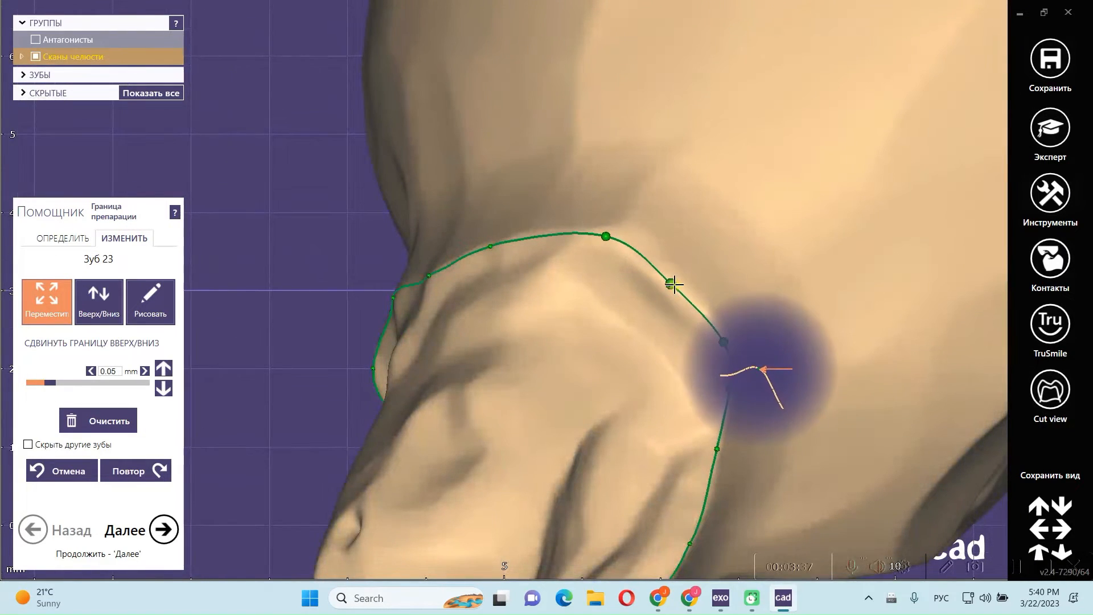
scroll(602, 249, down, 2)
right_drag(600, 248, 555, 341)
scroll(557, 303, up, 2)
right_drag(605, 361, 520, 232)
scroll(596, 307, up, 3)
drag(610, 311, 613, 316)
Step: Move two neighbouring control points of tooth 23's preparation margin onto the upper edge of the preparation on its next side
scroll(593, 313, down, 1)
scroll(591, 312, down, 3)
right_drag(591, 312, 504, 210)
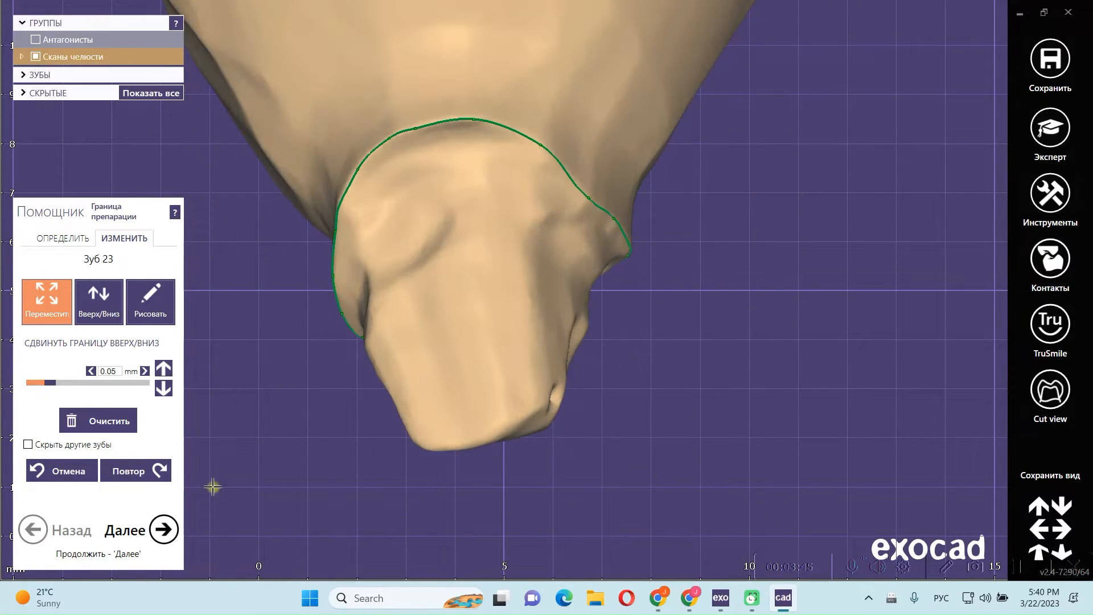
scroll(489, 71, up, 4)
scroll(385, 176, up, 1)
drag(324, 199, 347, 189)
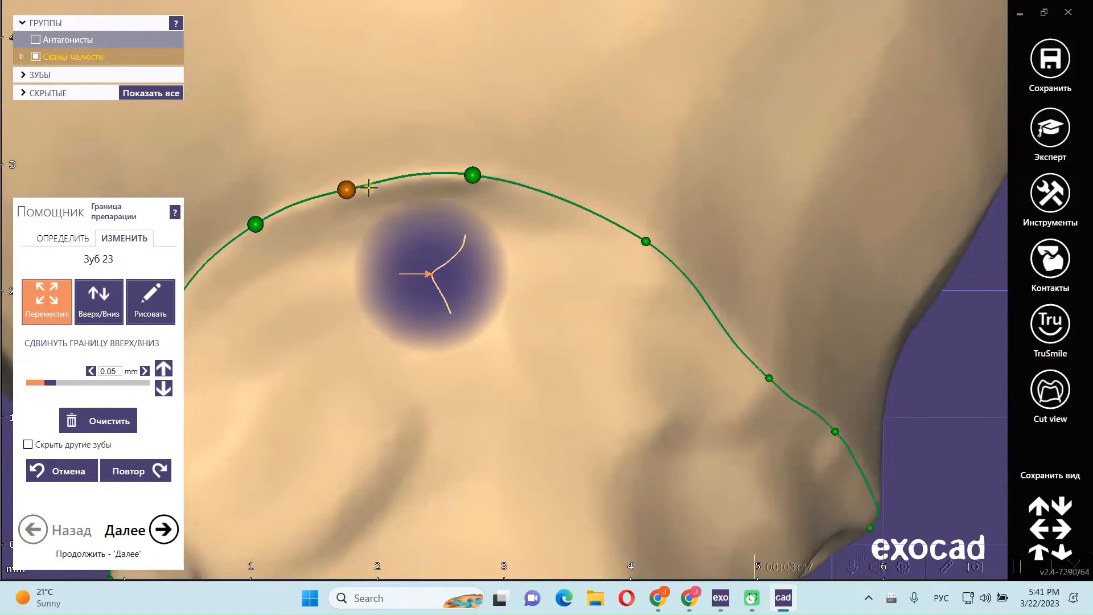
drag(474, 175, 491, 172)
drag(347, 190, 345, 186)
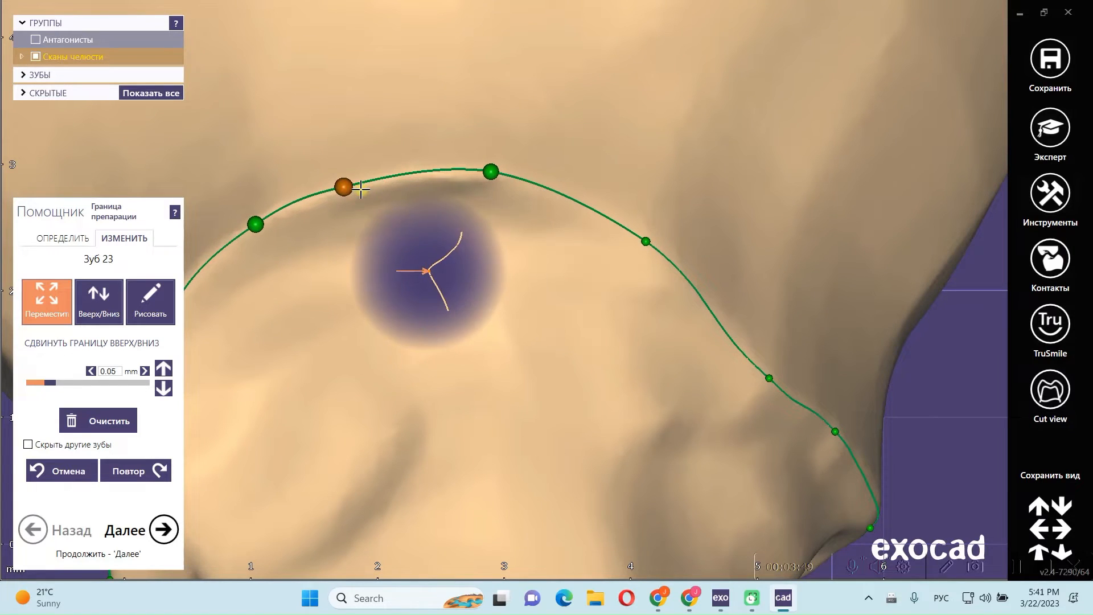
Step: Check the remaining course of tooth 23's margin line around the stump and accept the preparation margin
scroll(471, 241, down, 4)
right_drag(471, 241, 387, 230)
scroll(387, 230, up, 2)
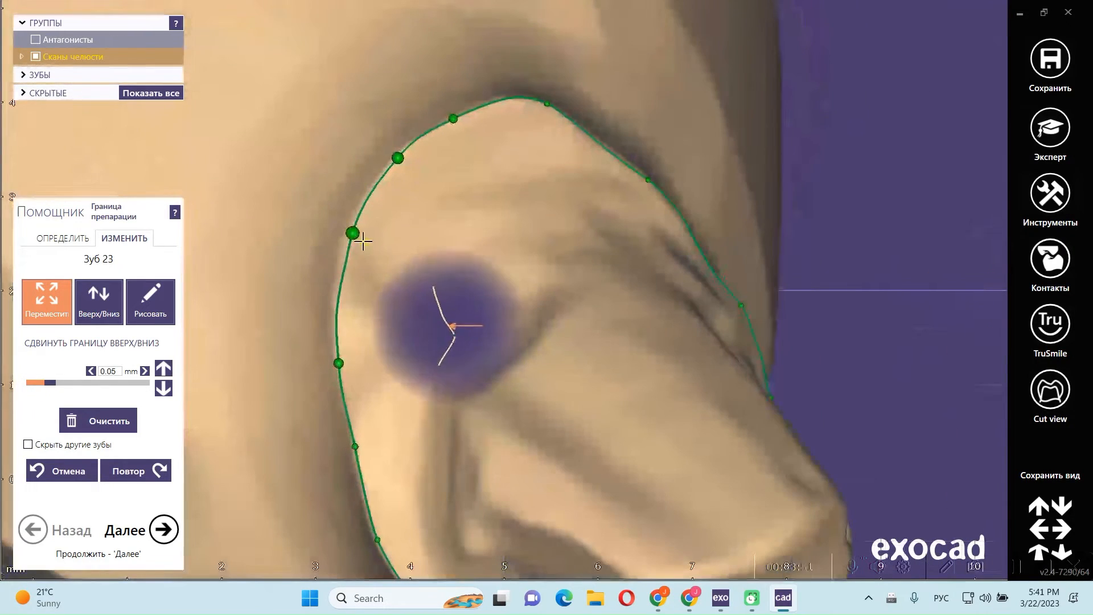
scroll(467, 260, down, 5)
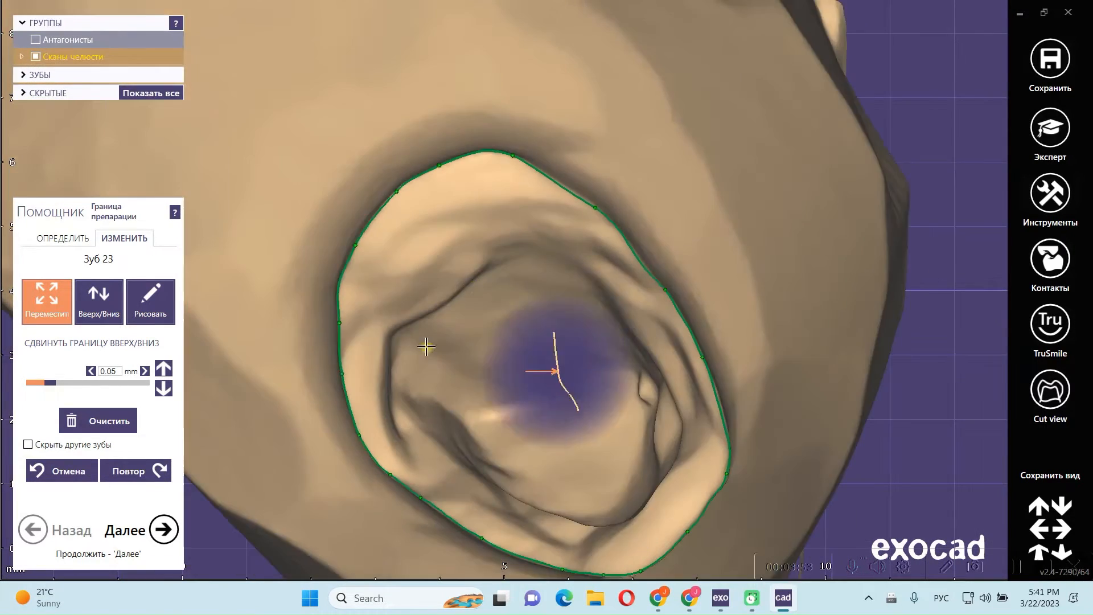
click(163, 530)
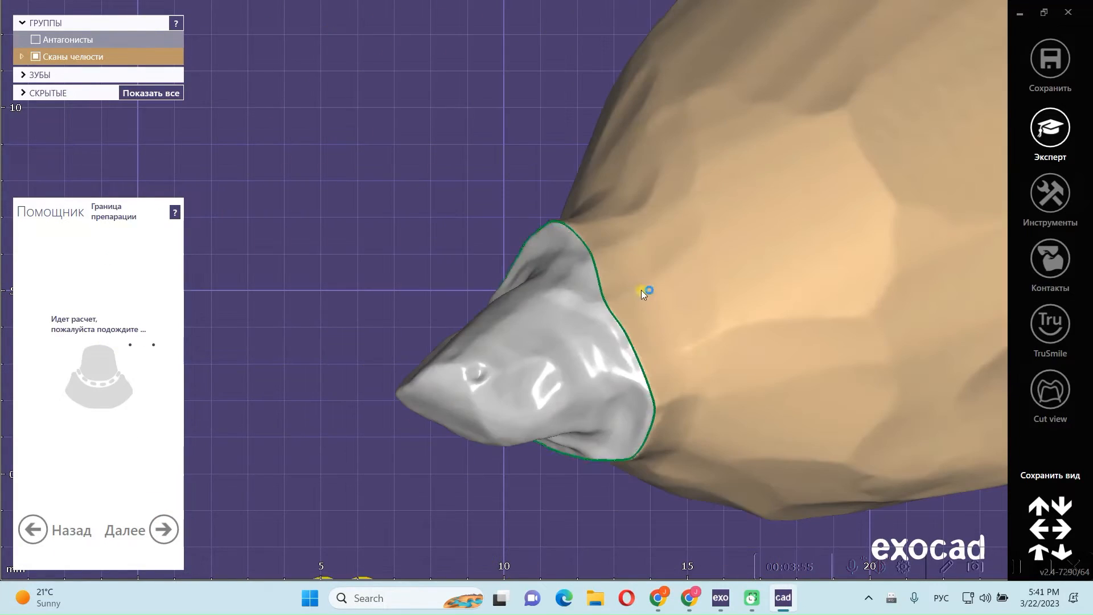
Step: Set tooth 23's insertion path from a view looking down onto the stump and continue to the restoration bottoms
scroll(401, 186, up, 8)
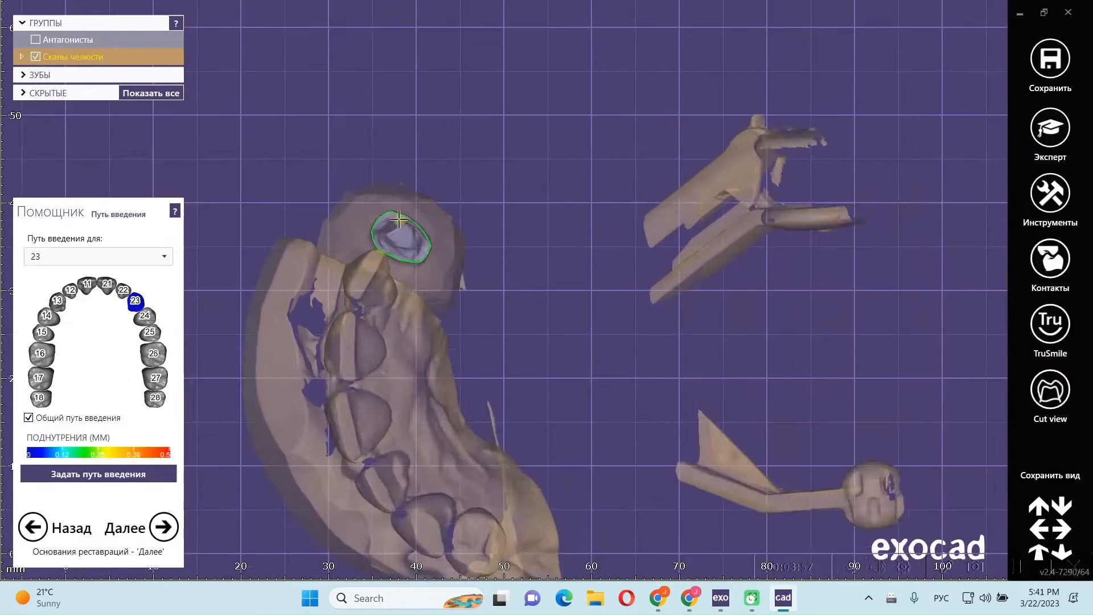
right_drag(410, 242, 409, 245)
click(132, 473)
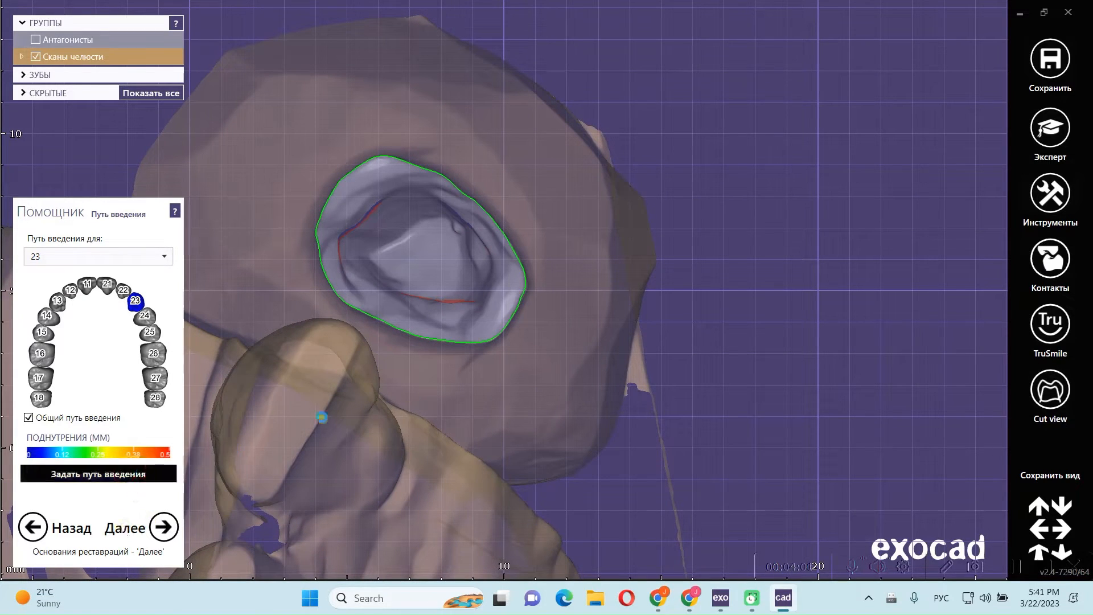
click(164, 527)
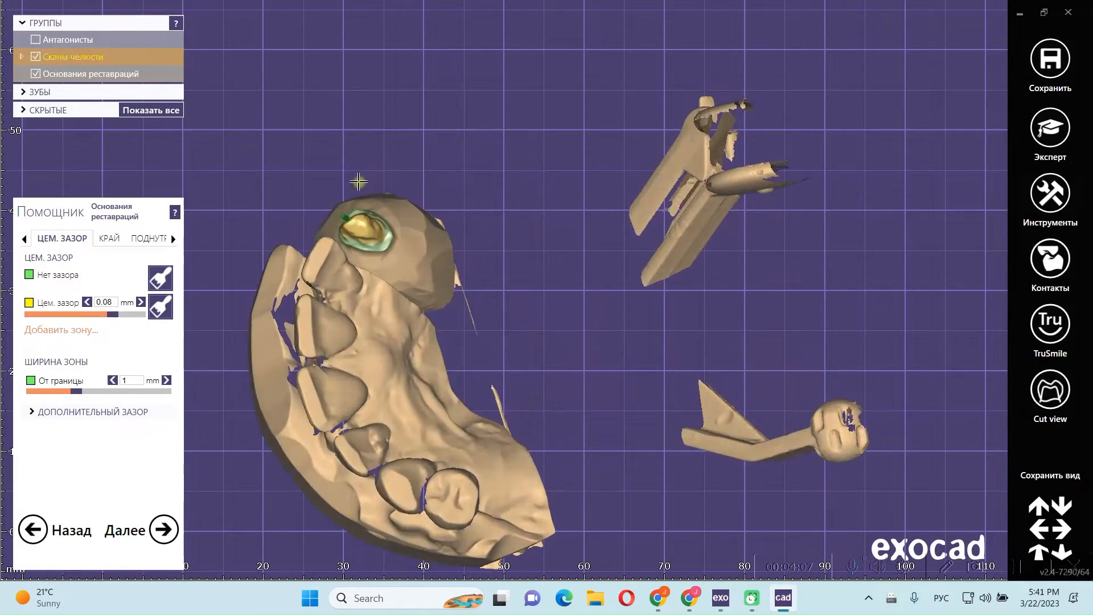
Step: Examine the cement gap zone and the gap-free band along the margin on tooth 23's stump
right_drag(454, 352, 439, 348)
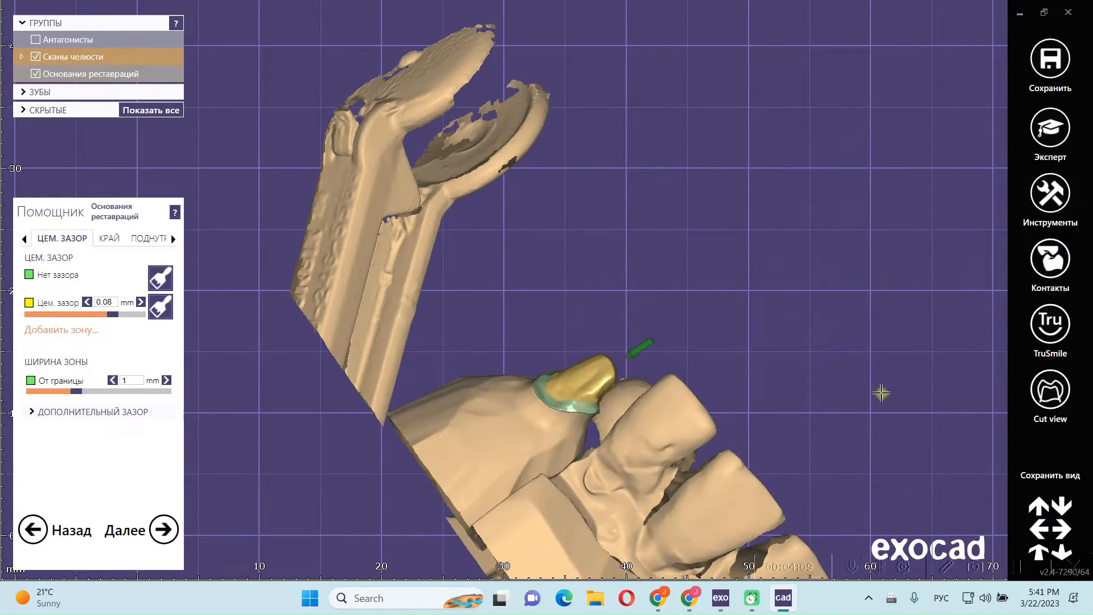
right_drag(951, 422, 855, 356)
right_drag(922, 451, 628, 216)
scroll(667, 276, up, 3)
middle_drag(684, 243, 471, 159)
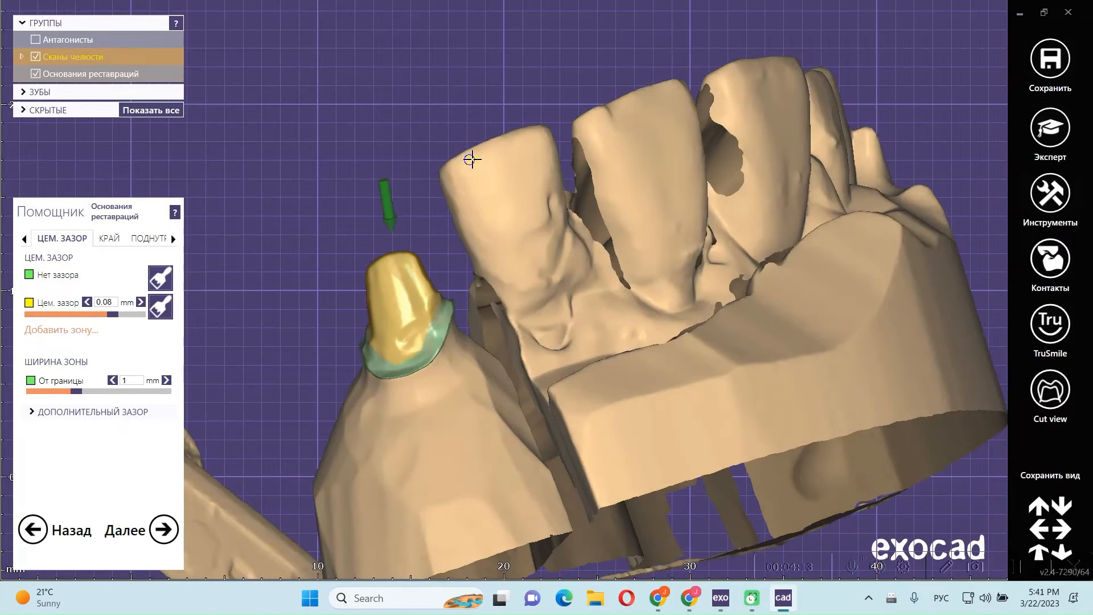
right_drag(470, 159, 570, 165)
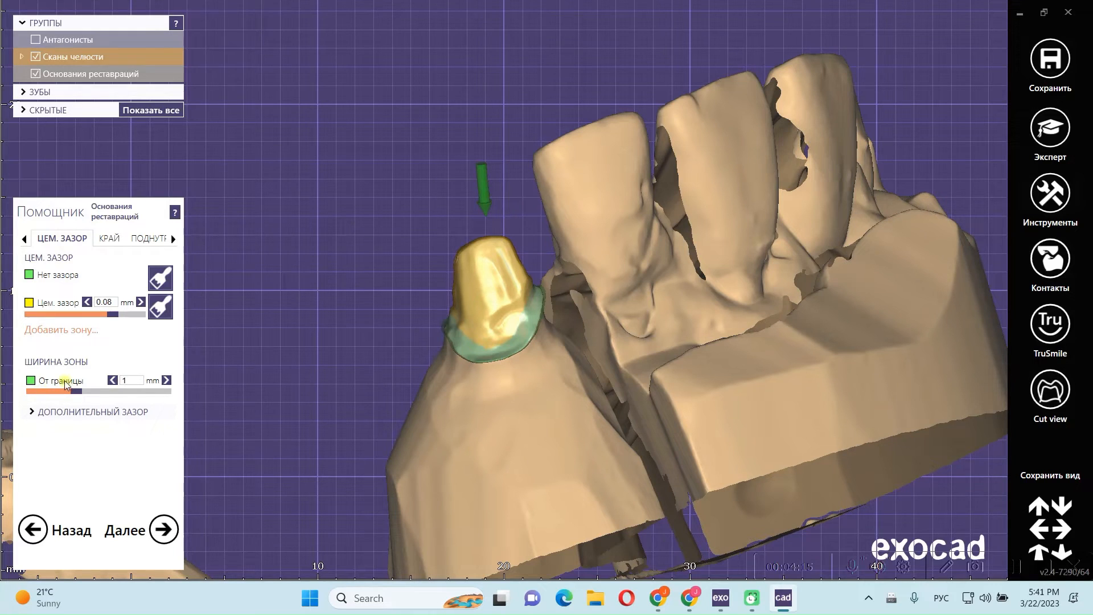
scroll(493, 300, up, 5)
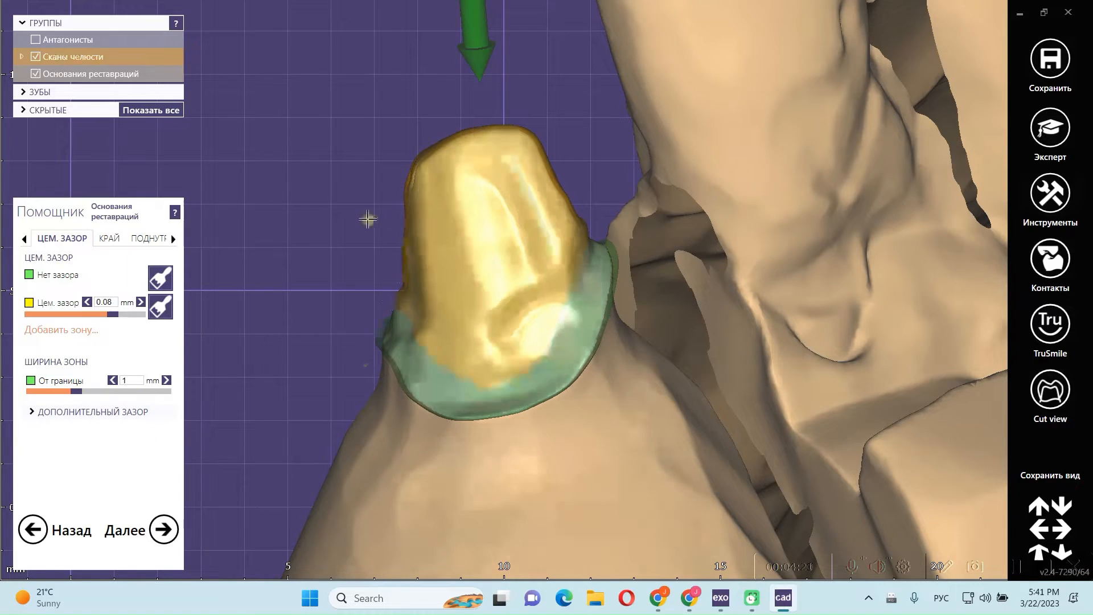
scroll(421, 254, up, 5)
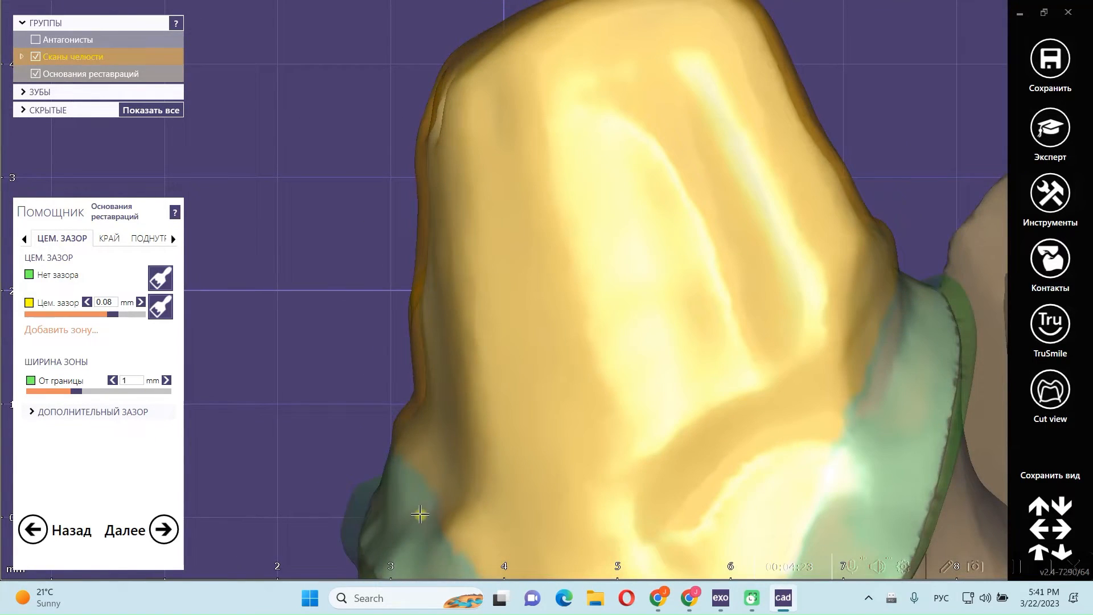
scroll(453, 515, down, 5)
middle_drag(456, 494, 355, 251)
scroll(497, 165, up, 2)
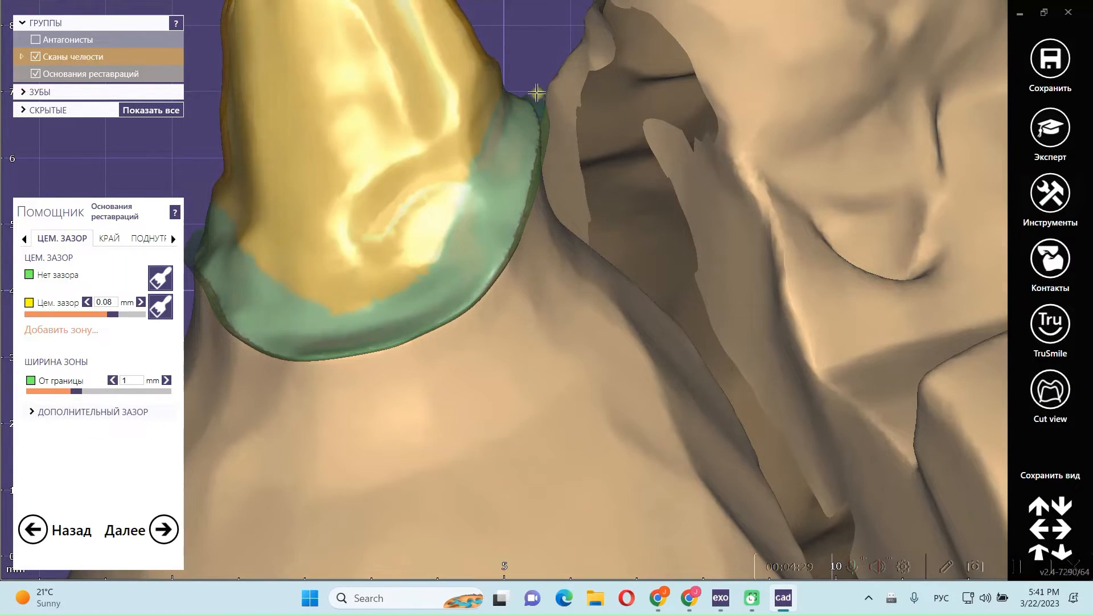
Step: Set the width of the gap-free zone from the margin to 0.8 mm
scroll(472, 135, up, 2)
scroll(472, 135, up, 3)
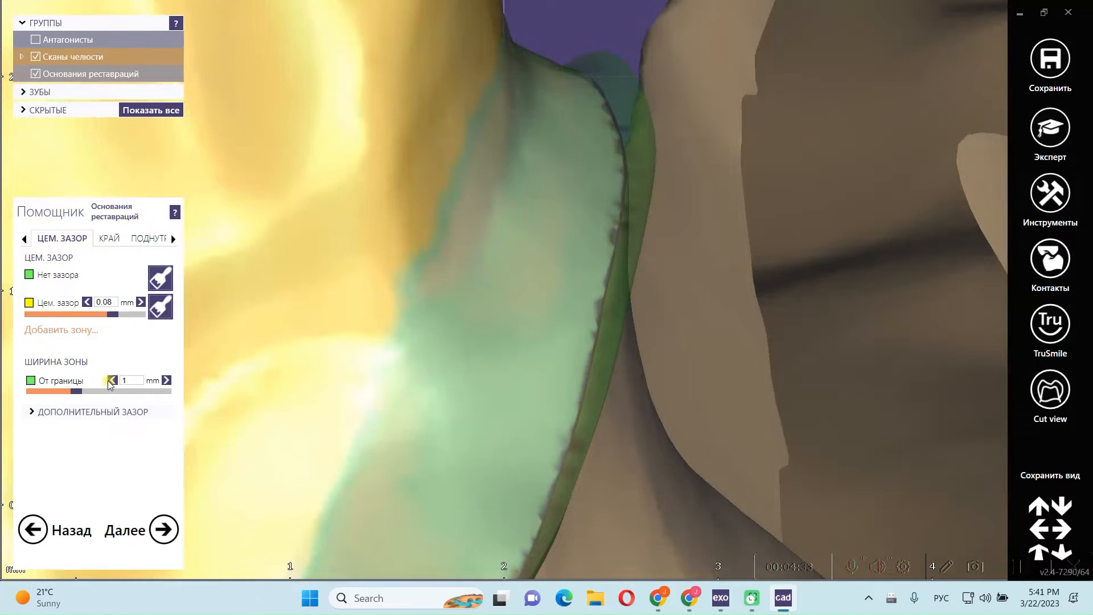
scroll(457, 204, down, 2)
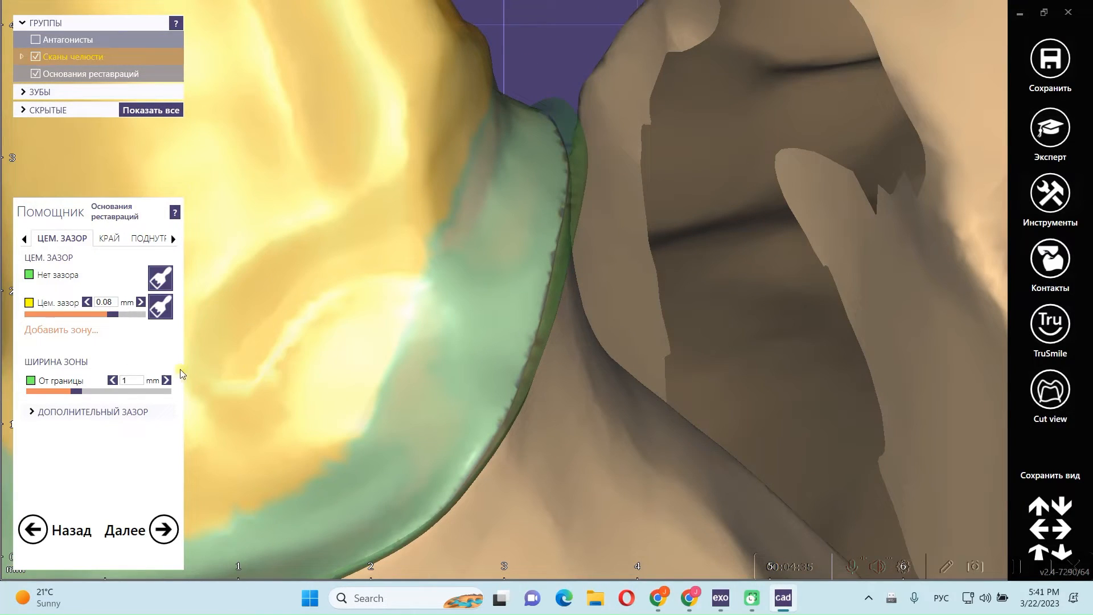
click(112, 381)
scroll(505, 197, down, 8)
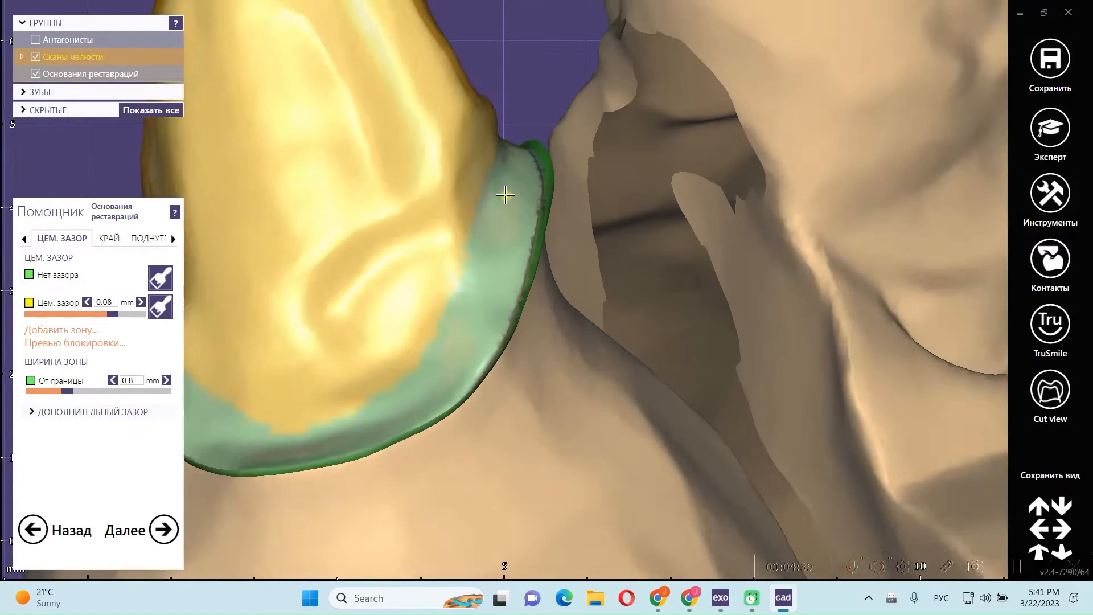
Step: Inspect the narrowed gap-free band and the cement gap zone around tooth 23's stump from several sides
scroll(393, 307, up, 4)
scroll(516, 262, down, 1)
scroll(518, 262, down, 2)
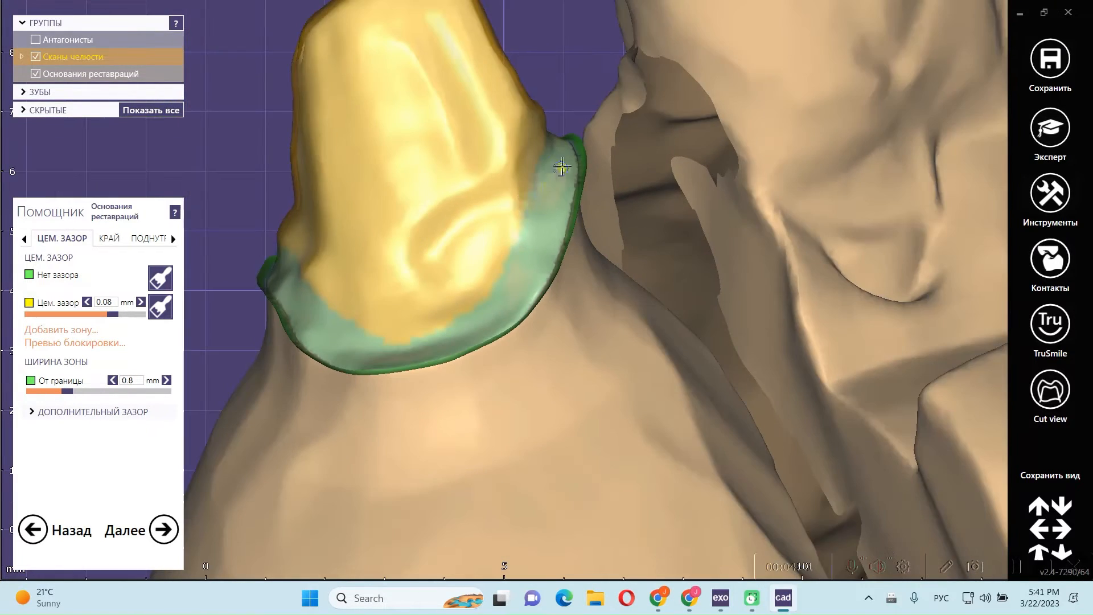
right_drag(518, 261, 634, 200)
scroll(634, 200, down, 3)
right_drag(435, 218, 442, 169)
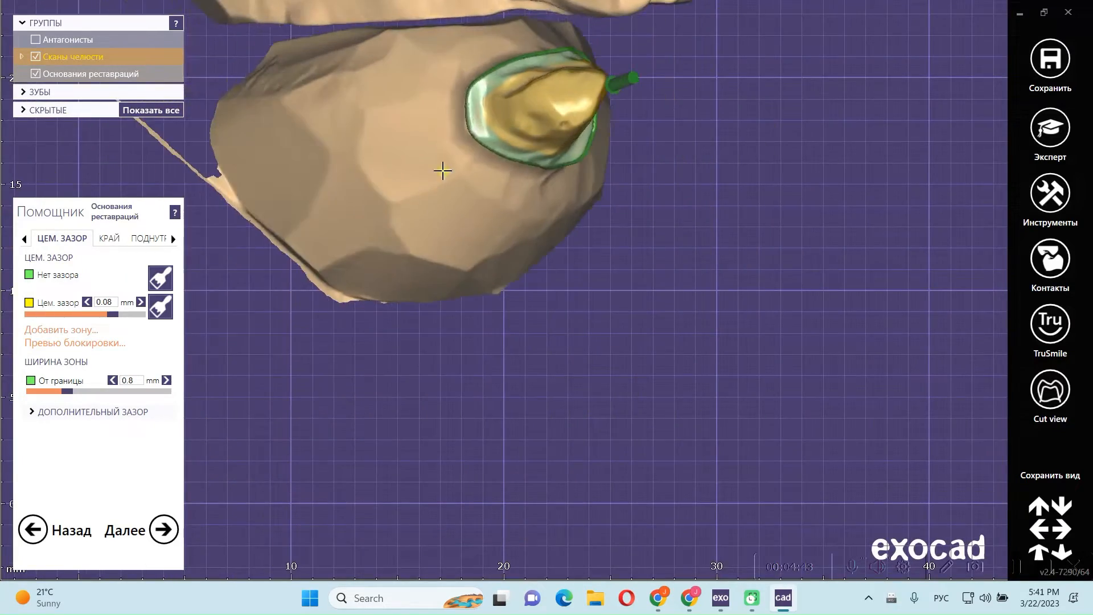
scroll(495, 105, up, 5)
scroll(523, 80, down, 5)
right_drag(512, 88, 583, 78)
scroll(589, 62, up, 2)
scroll(589, 63, down, 2)
right_drag(532, 172, 597, 50)
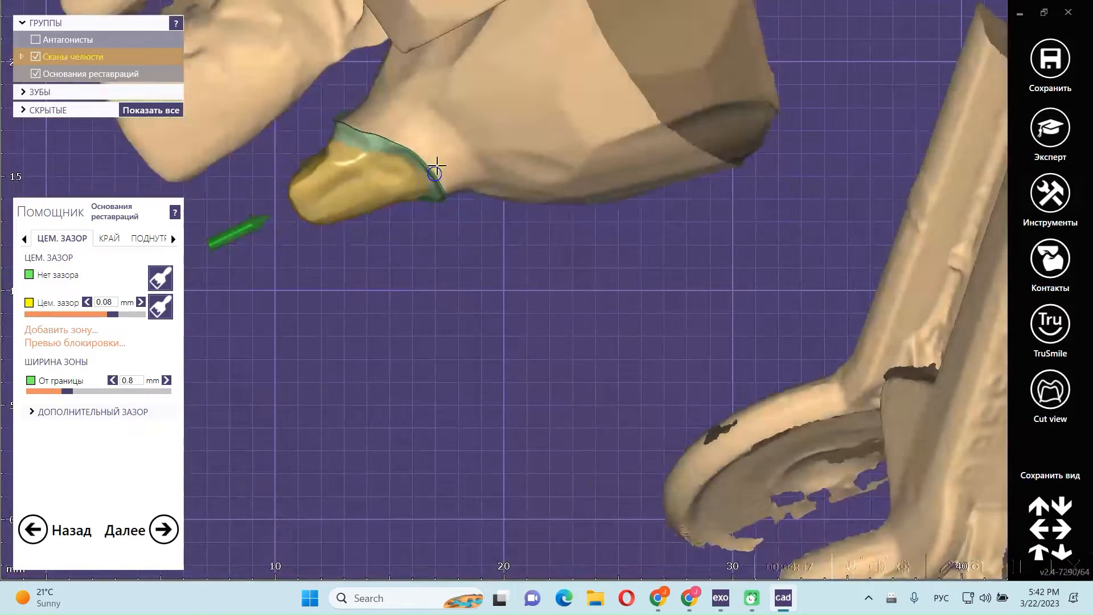
right_drag(438, 170, 442, 142)
middle_drag(484, 161, 481, 384)
scroll(439, 166, up, 2)
right_drag(439, 166, 438, 162)
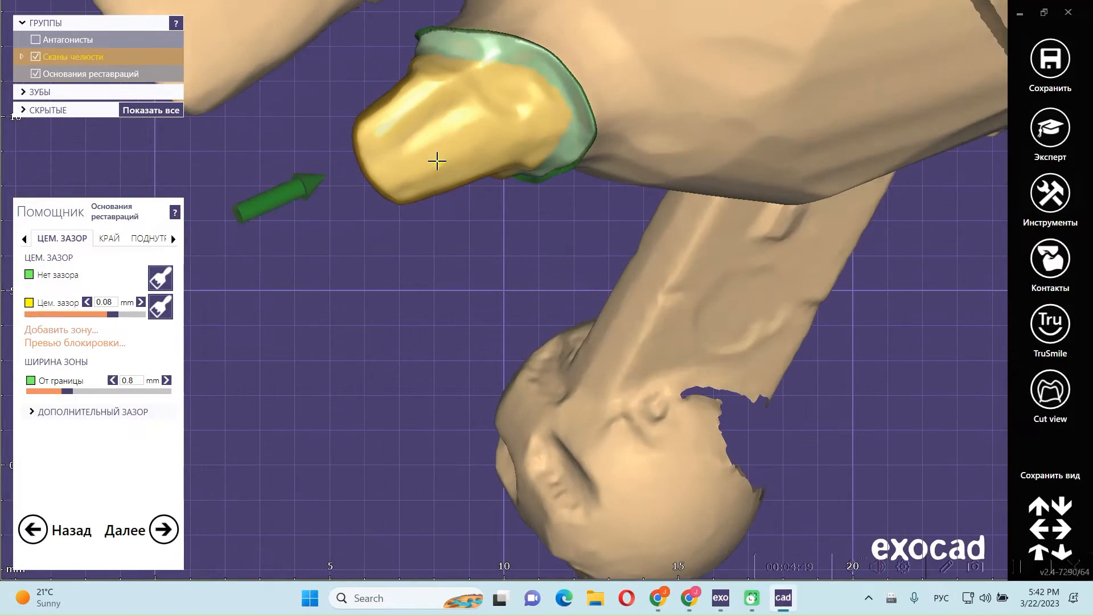
scroll(418, 45, up, 6)
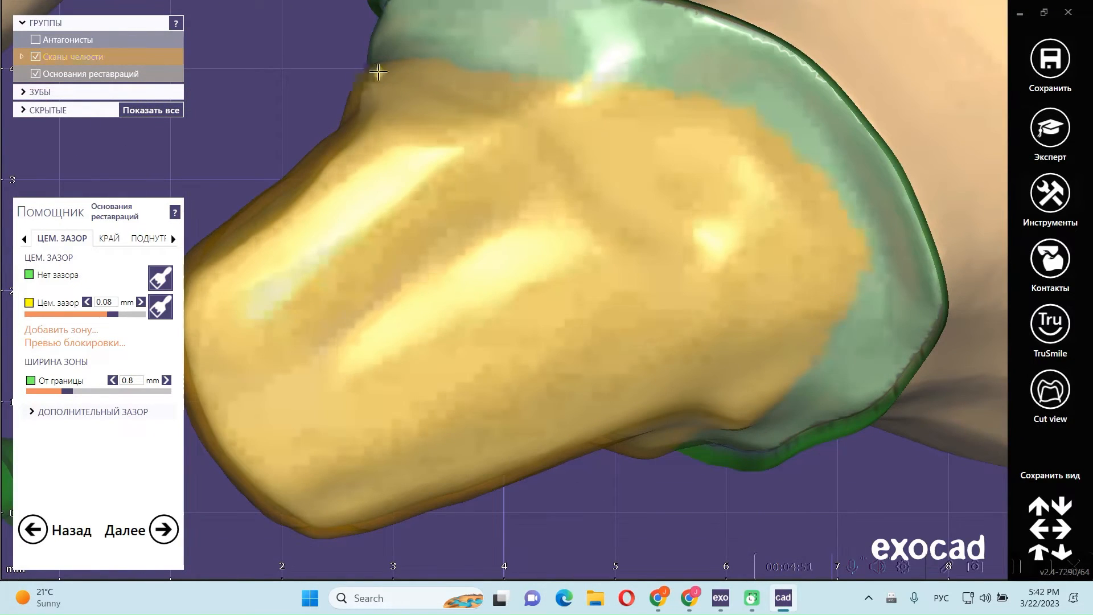
scroll(470, 65, down, 3)
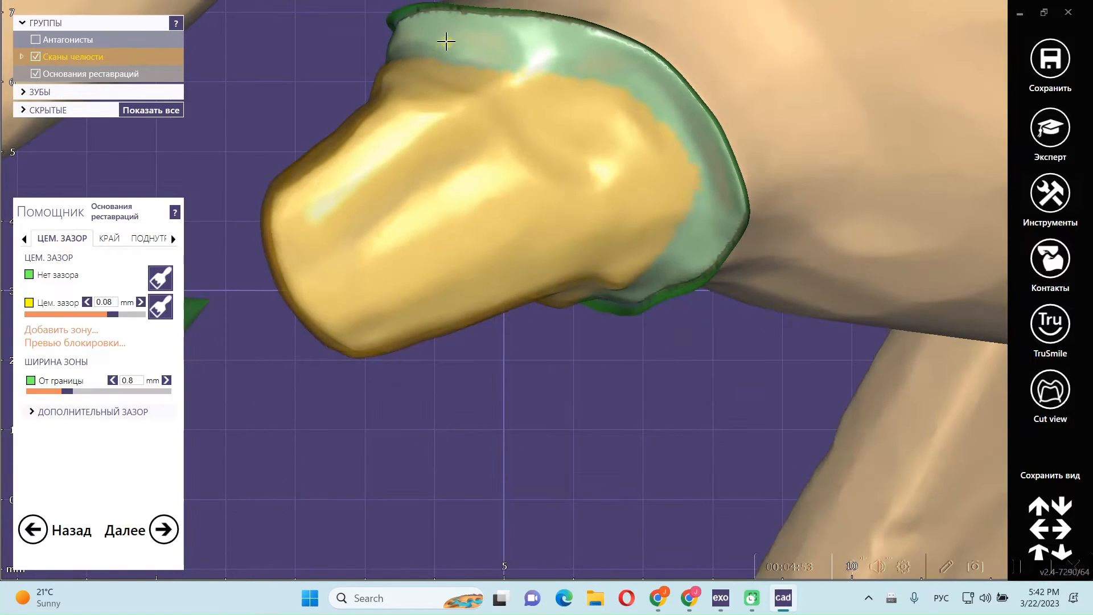
Step: Set both the horizontal and the angled border parameters of the restoration to 0.2 mm
click(110, 238)
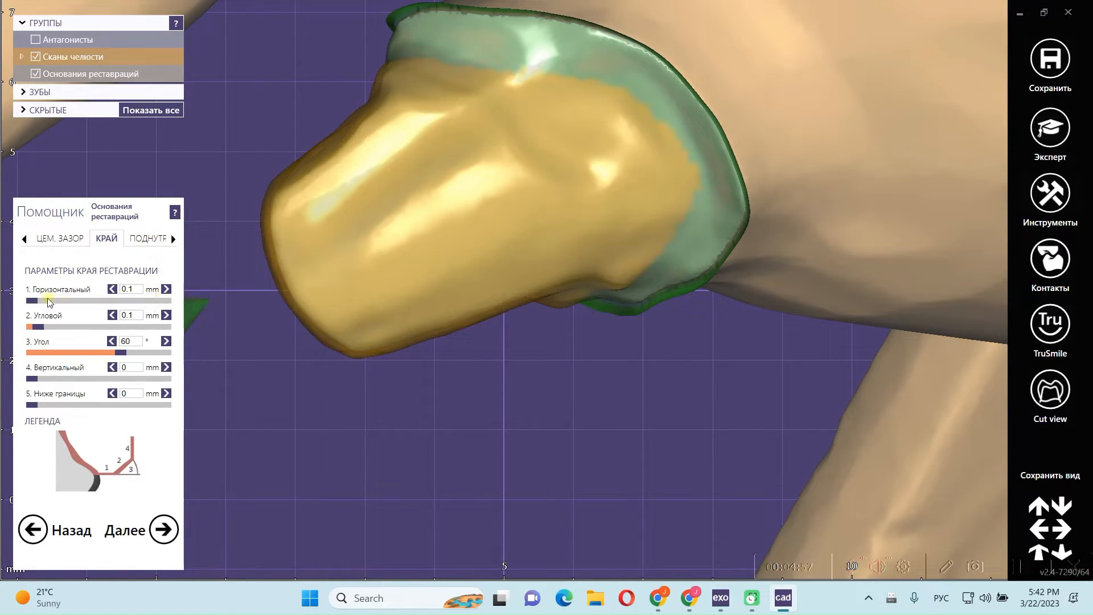
scroll(322, 253, down, 6)
middle_click(472, 222)
right_drag(472, 222, 225, 259)
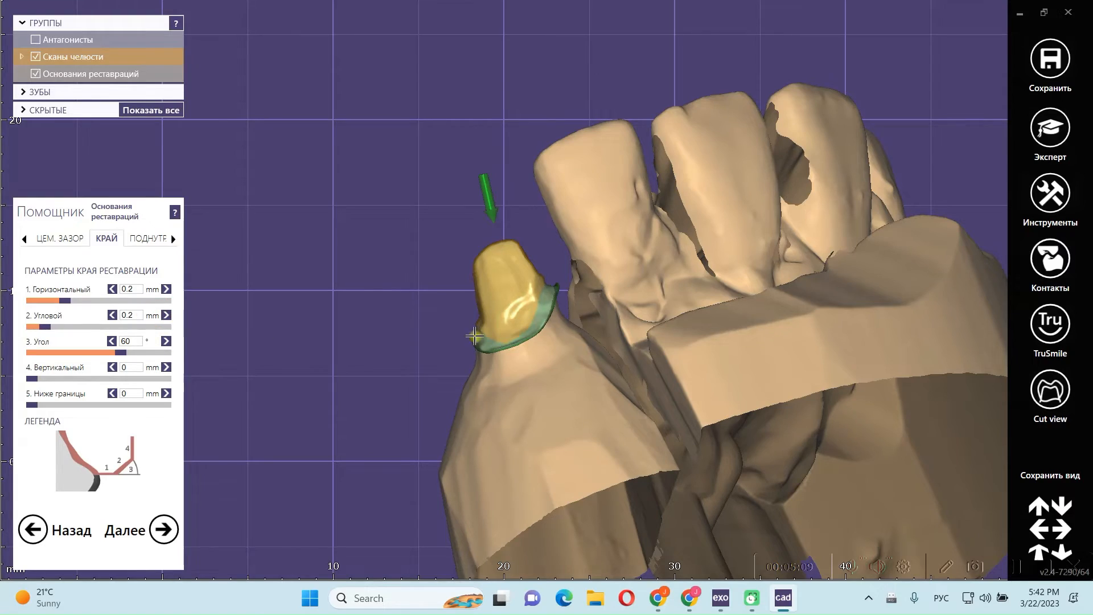
Step: Examine the thickened restoration border around tooth 23's stump up close and from different sides
scroll(566, 317, up, 3)
right_drag(475, 336, 545, 225)
scroll(566, 318, down, 4)
scroll(545, 225, up, 4)
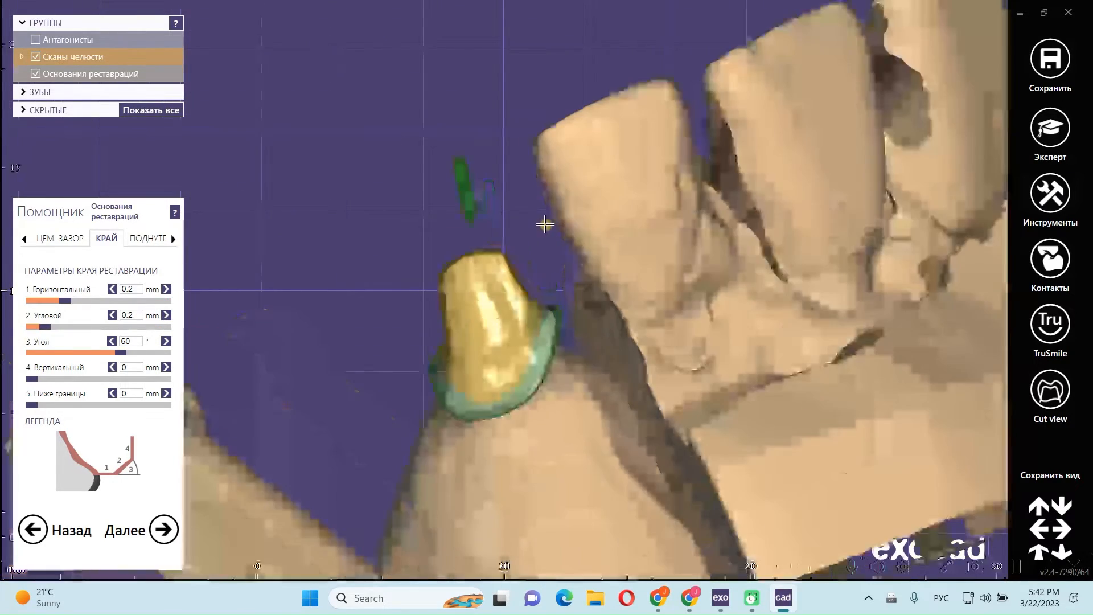
scroll(546, 256, up, 5)
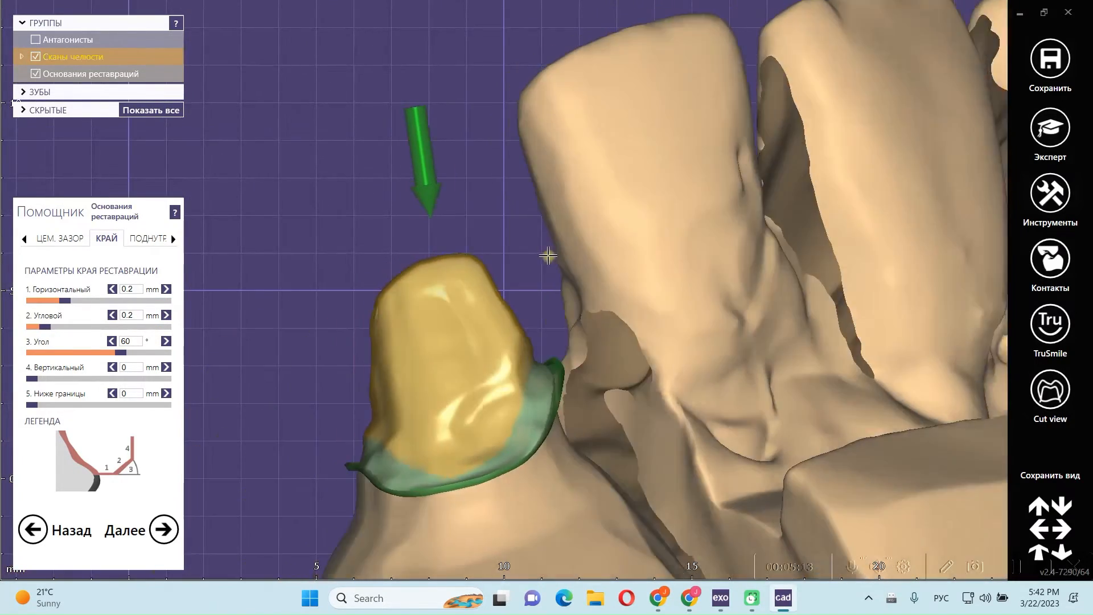
scroll(566, 359, up, 5)
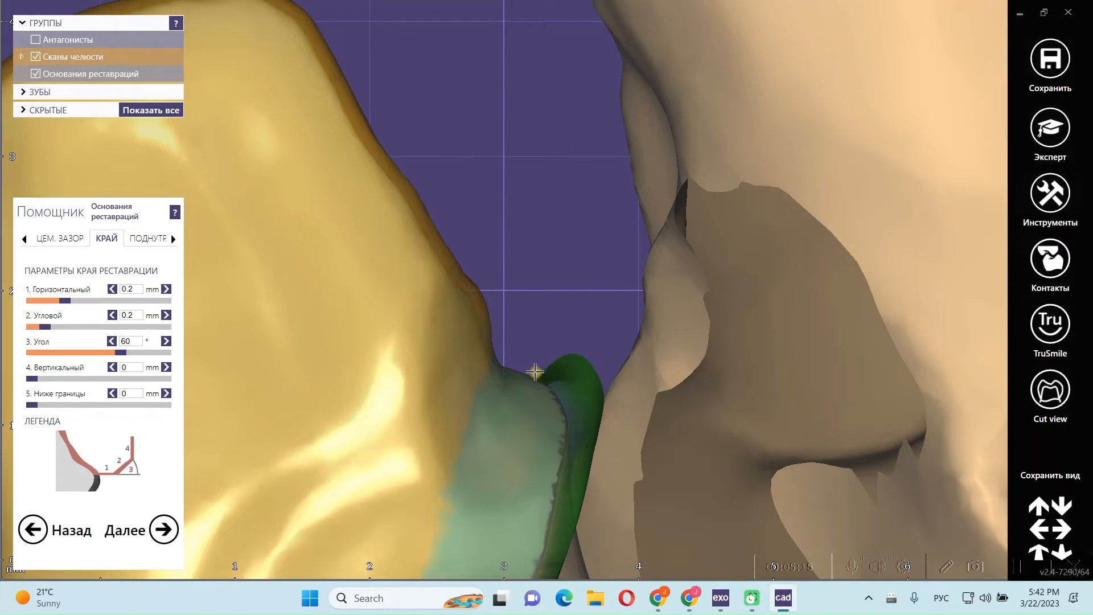
scroll(534, 364, down, 4)
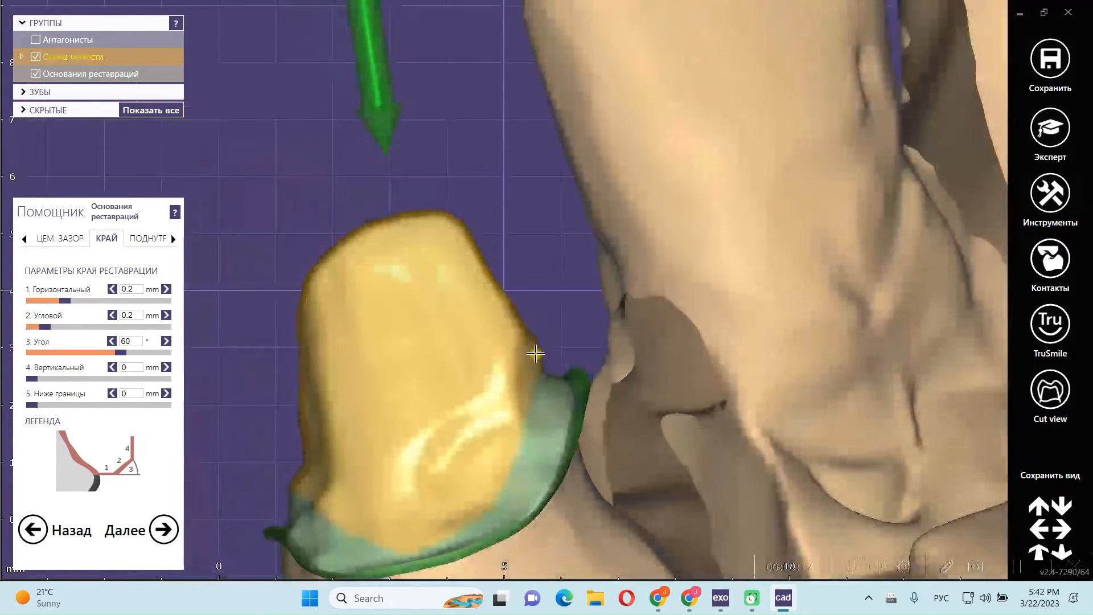
scroll(536, 354, down, 3)
scroll(533, 356, down, 3)
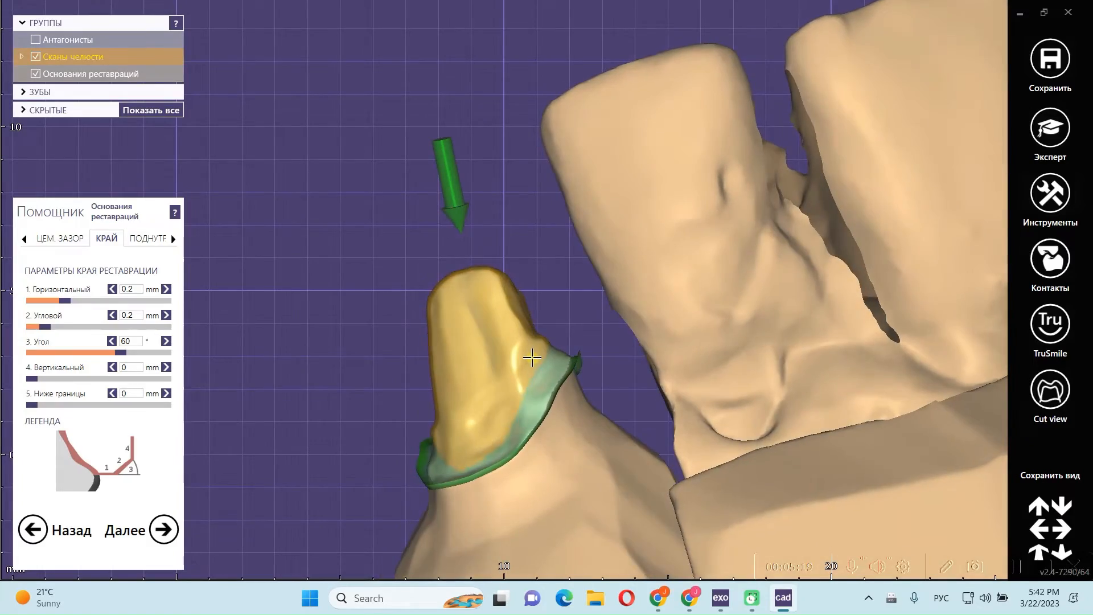
scroll(535, 361, up, 5)
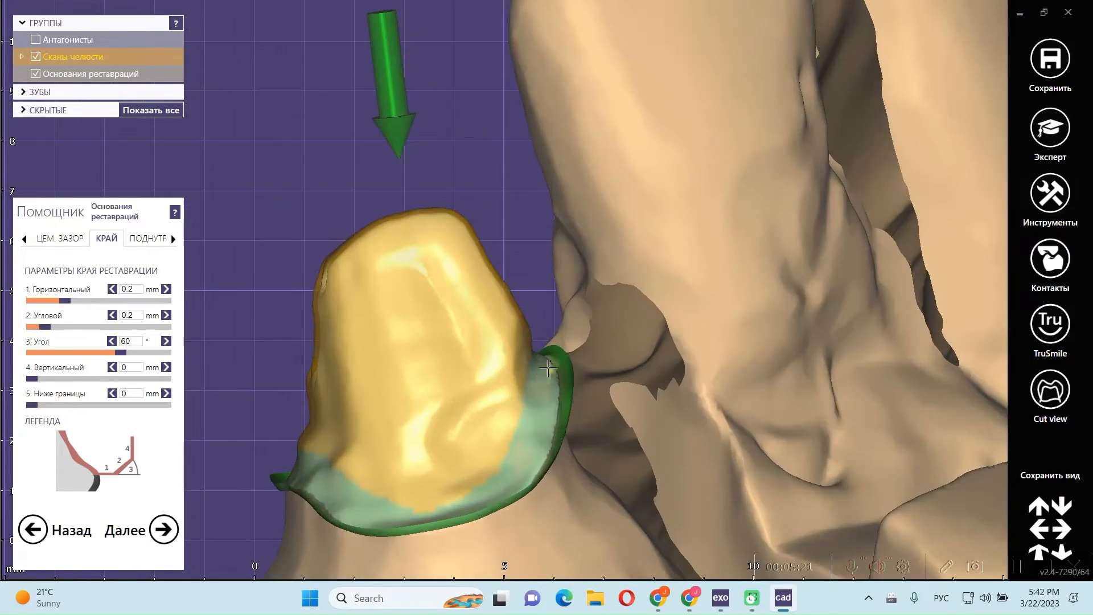
scroll(547, 368, down, 4)
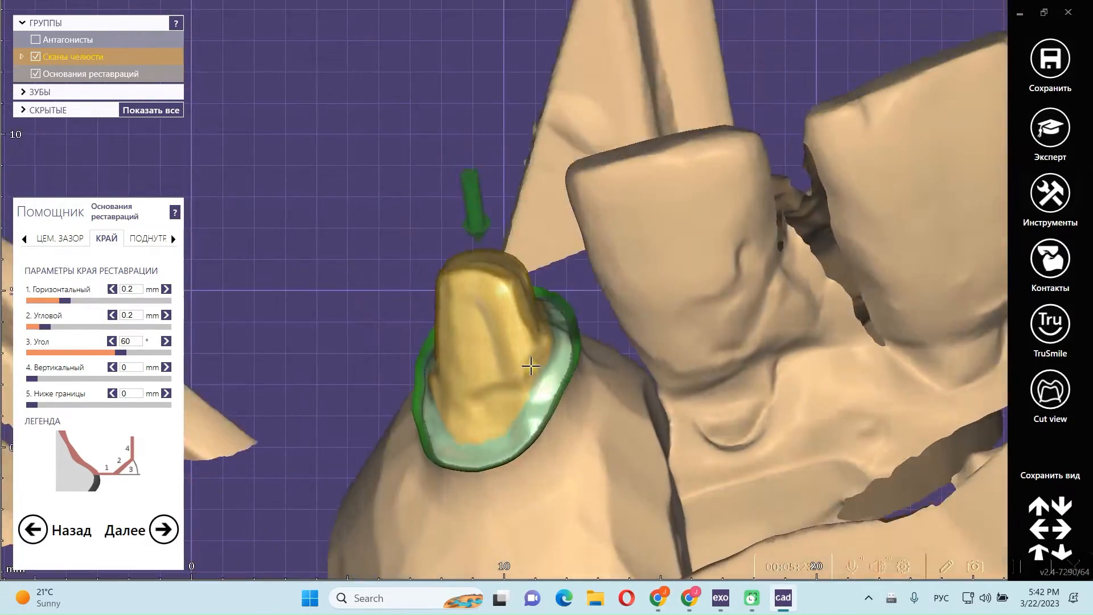
right_drag(531, 366, 530, 366)
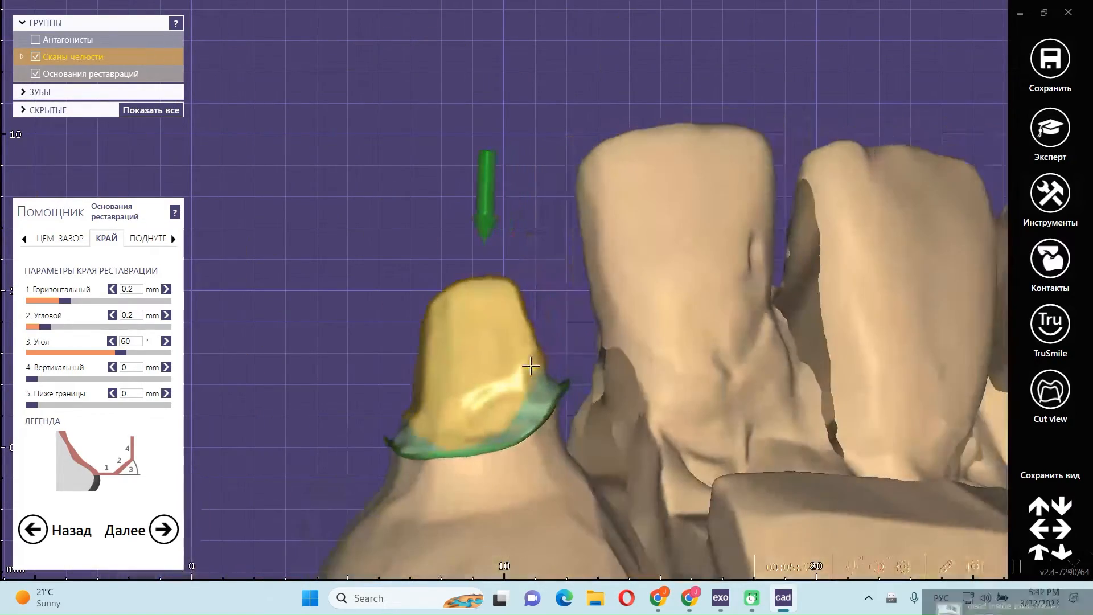
scroll(545, 402, up, 2)
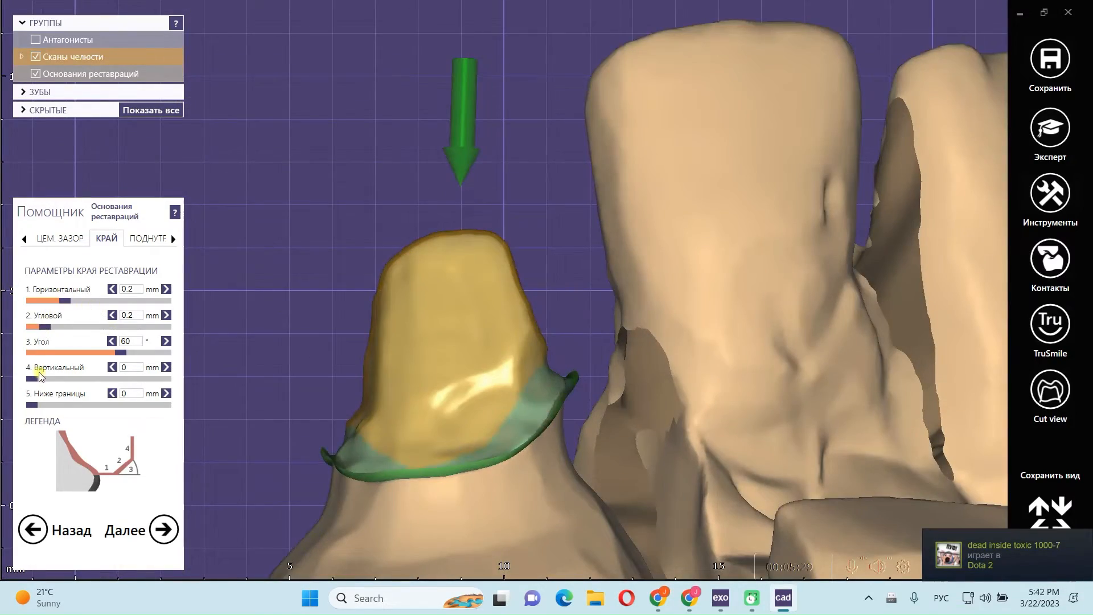
scroll(524, 345, up, 2)
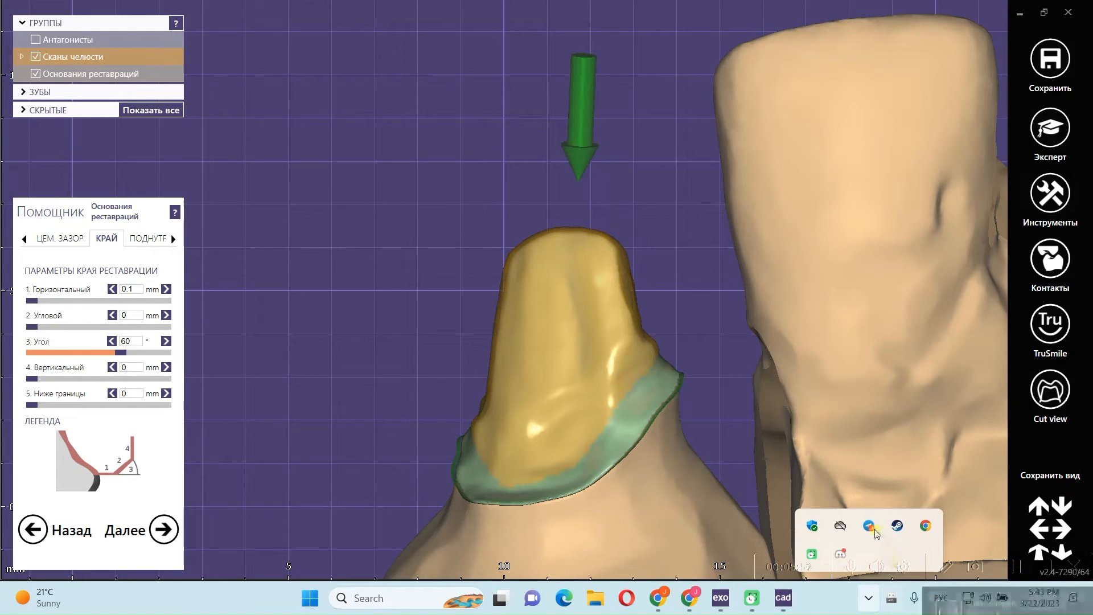
right_click(873, 528)
click(909, 514)
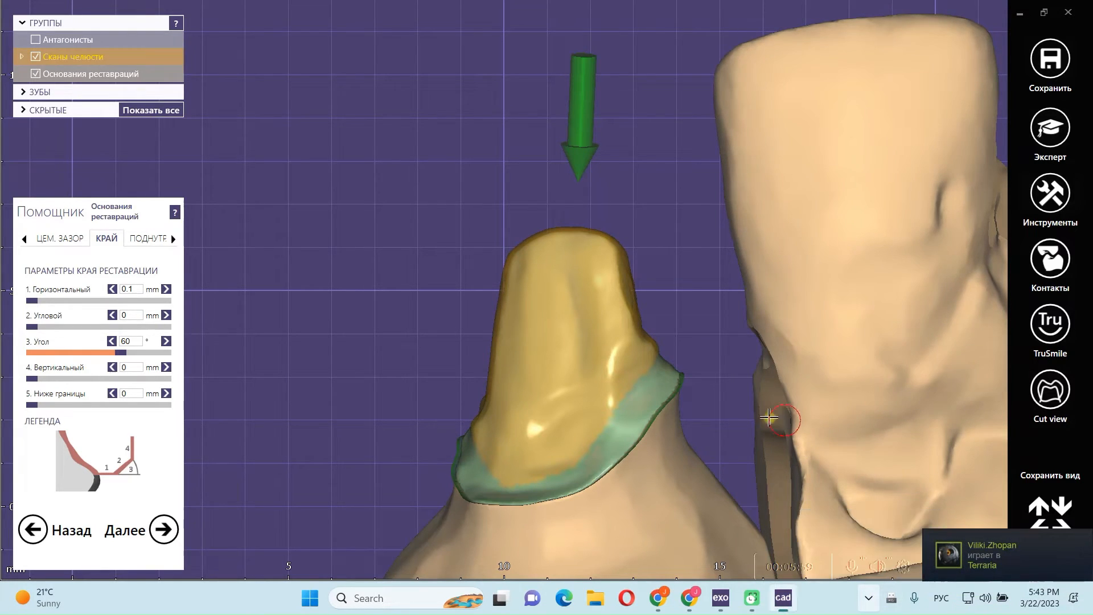
Step: Inspect the restoration border around tooth 23's stump with the 0.1 mm horizontal and 0 mm angled parameters
scroll(746, 393, down, 2)
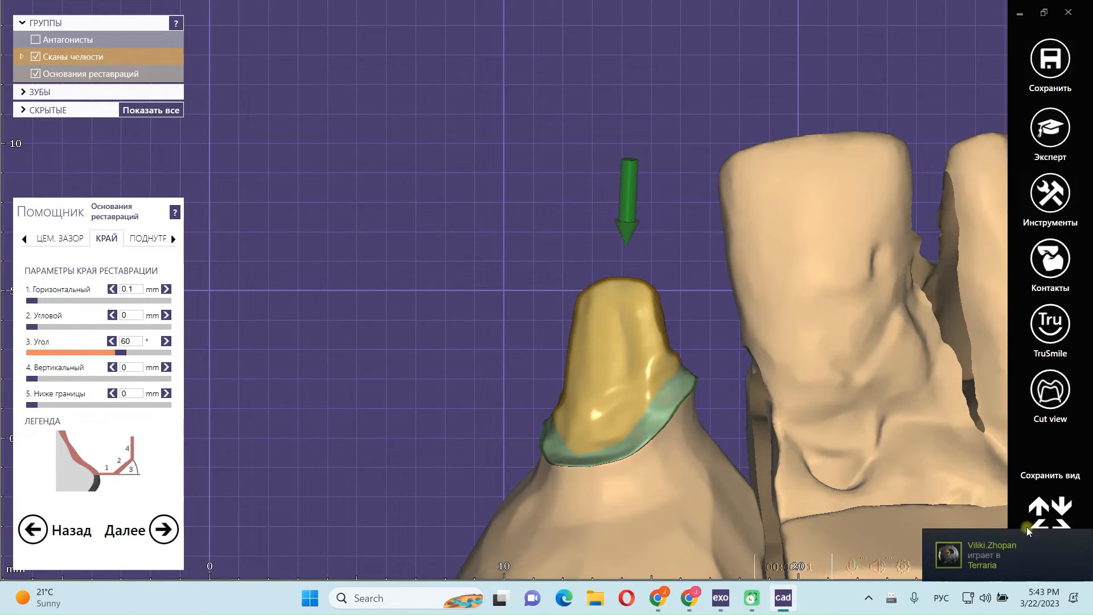
right_drag(744, 399, 321, 317)
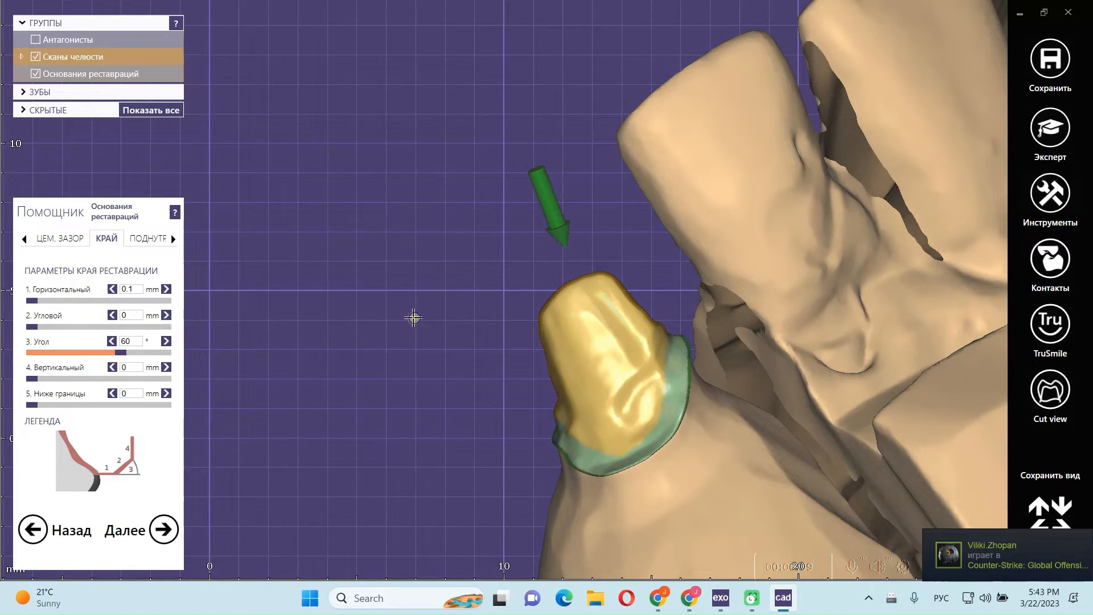
right_drag(413, 318, 459, 319)
scroll(422, 324, up, 2)
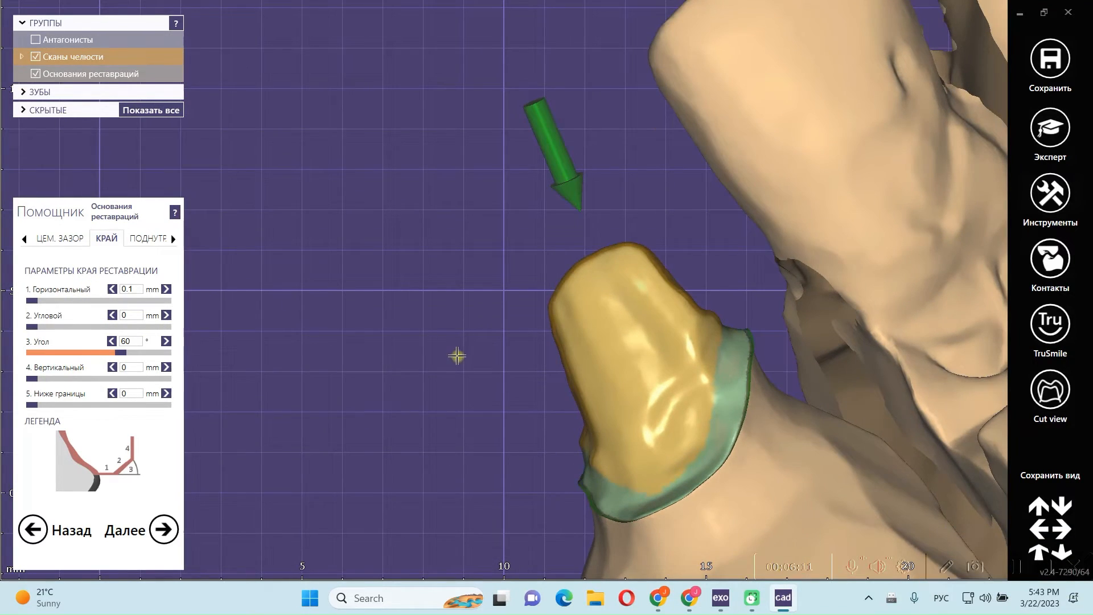
scroll(434, 353, up, 2)
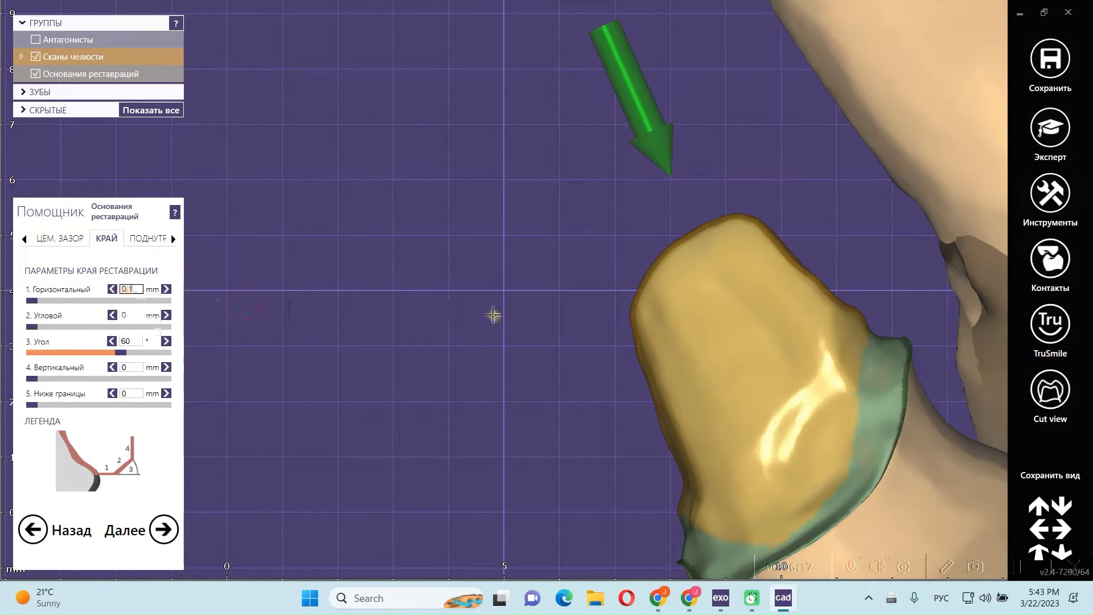
scroll(826, 349, up, 3)
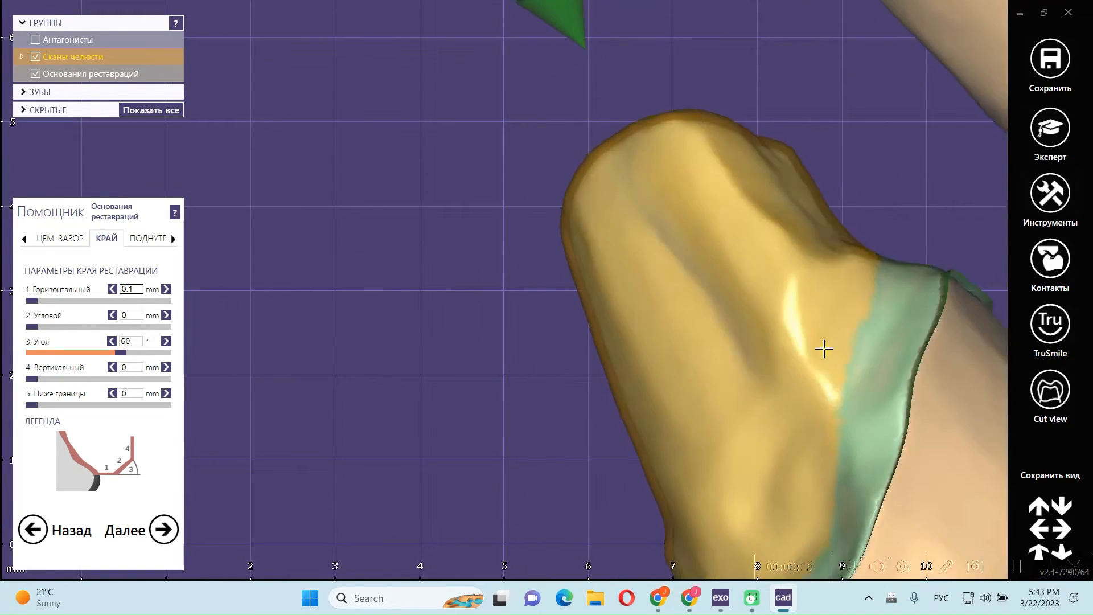
scroll(825, 349, down, 4)
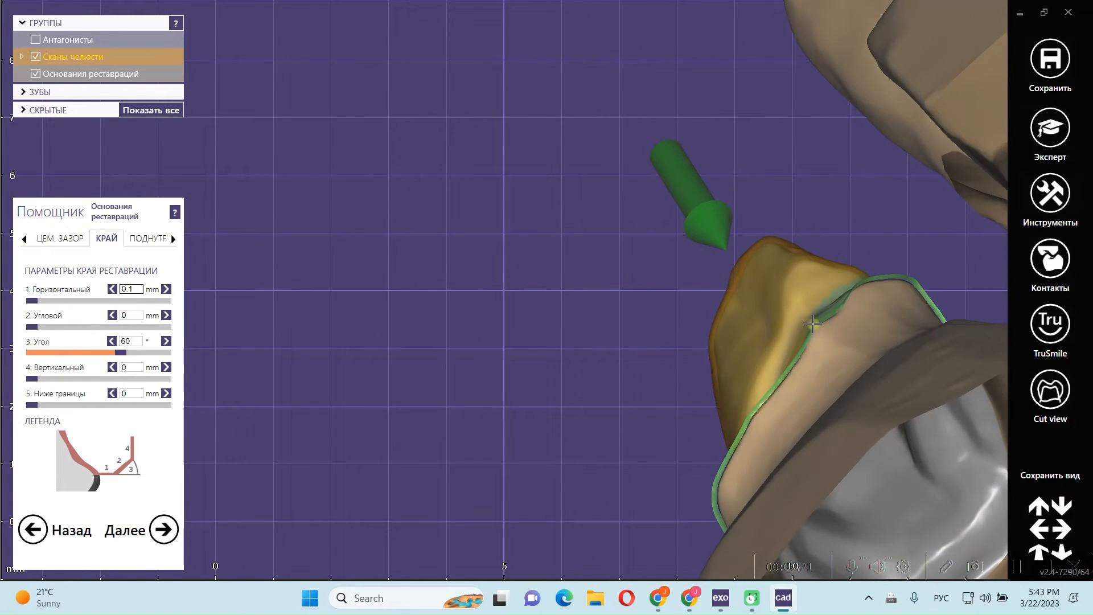
Step: Examine the underside and the outer edge of tooth 23's restoration border from opposite sides
right_drag(718, 360, 791, 295)
scroll(695, 346, down, 3)
scroll(709, 368, down, 4)
scroll(776, 370, up, 1)
scroll(776, 370, up, 2)
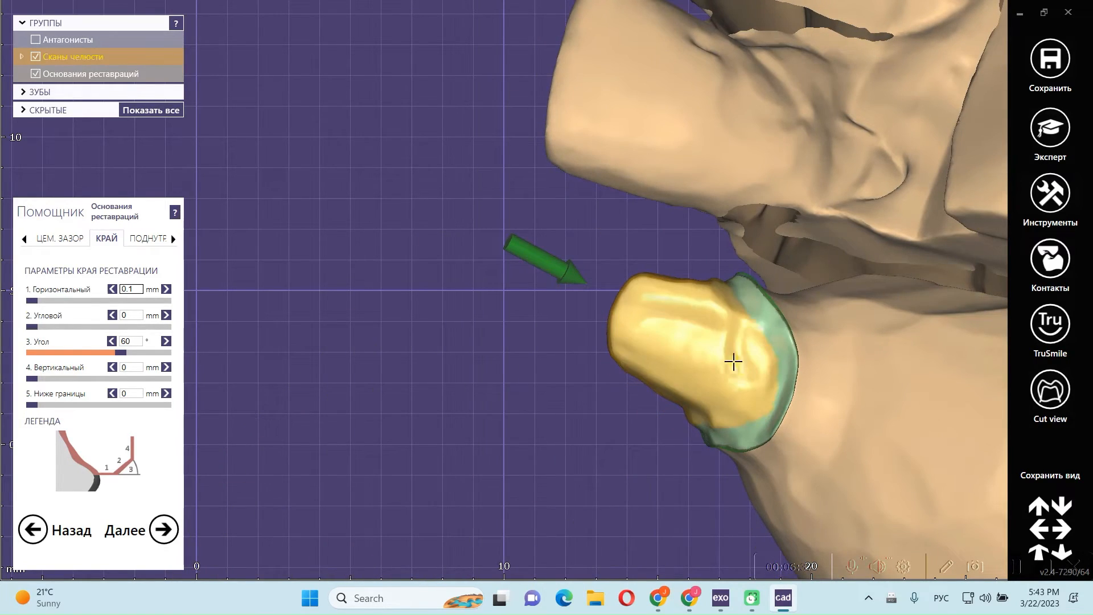
right_drag(734, 361, 733, 334)
scroll(653, 211, up, 2)
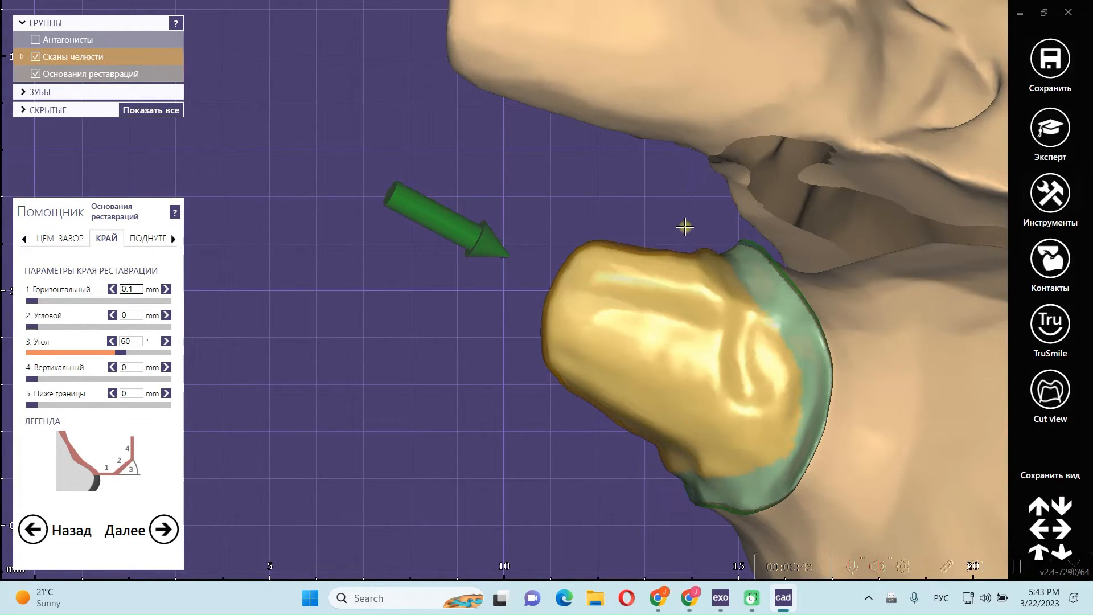
right_drag(686, 227, 637, 268)
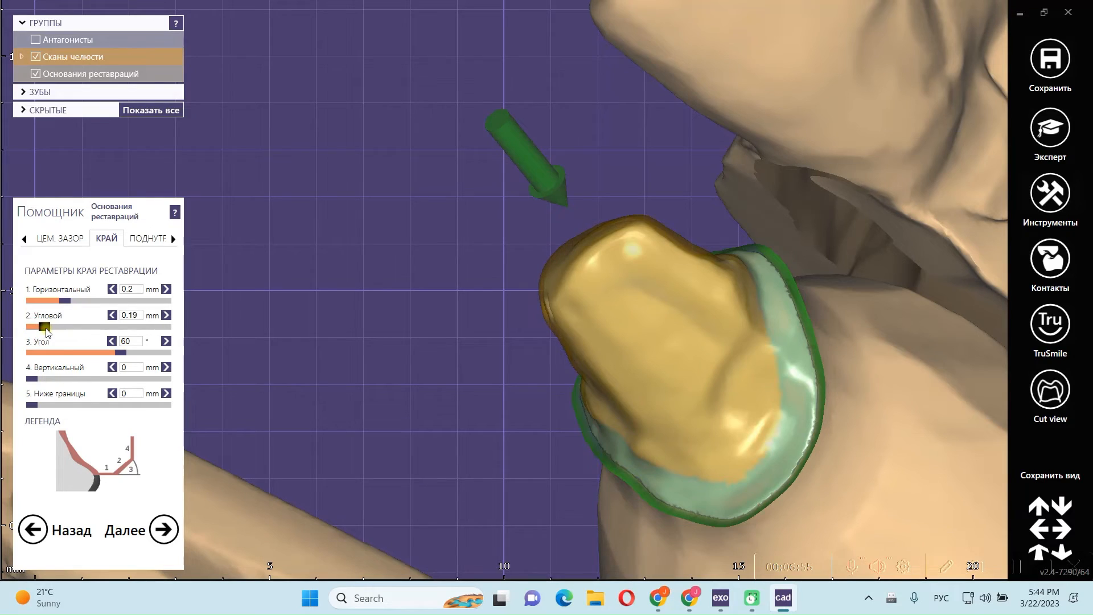
Step: Set the restoration border's angle to 0°, its horizontal parameter to 0.1 mm and its angled parameter to 0 mm
right_drag(871, 305, 657, 376)
scroll(838, 294, down, 4)
scroll(657, 376, up, 3)
drag(122, 354, 2, 358)
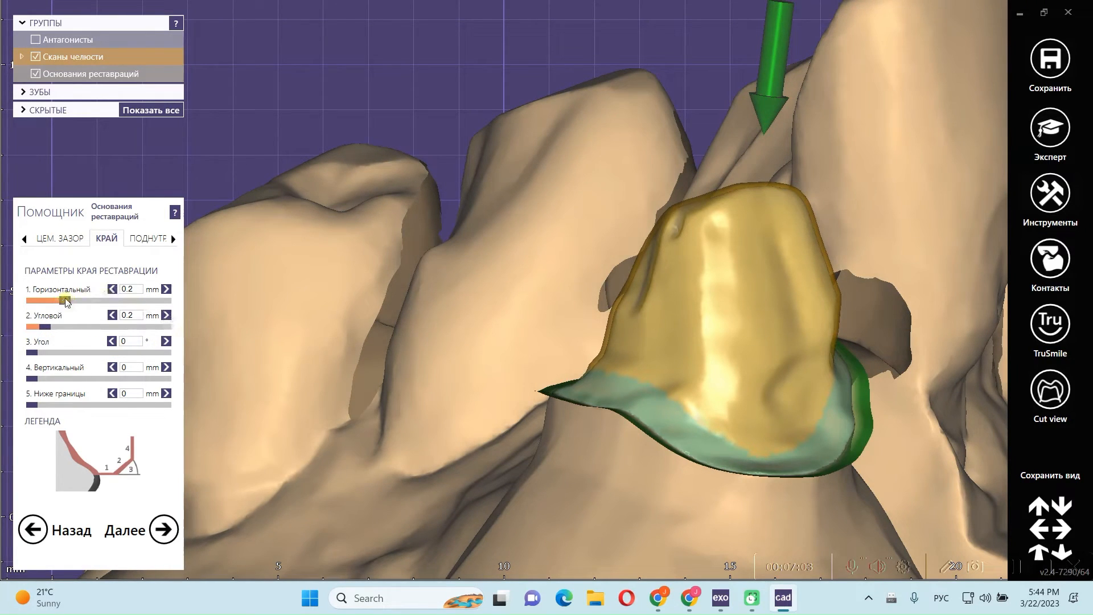
drag(67, 302, 32, 301)
Step: Inspect the thinned restoration border up close along tooth 23's preparation margin
scroll(622, 410, up, 2)
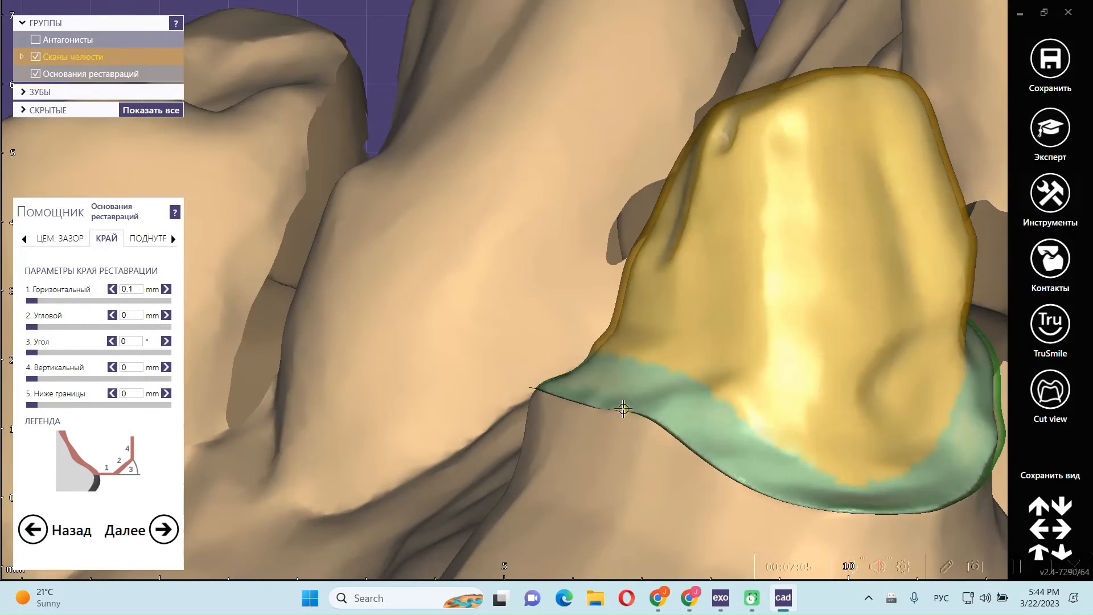
scroll(615, 408, up, 3)
right_drag(641, 447, 646, 507)
scroll(713, 311, up, 3)
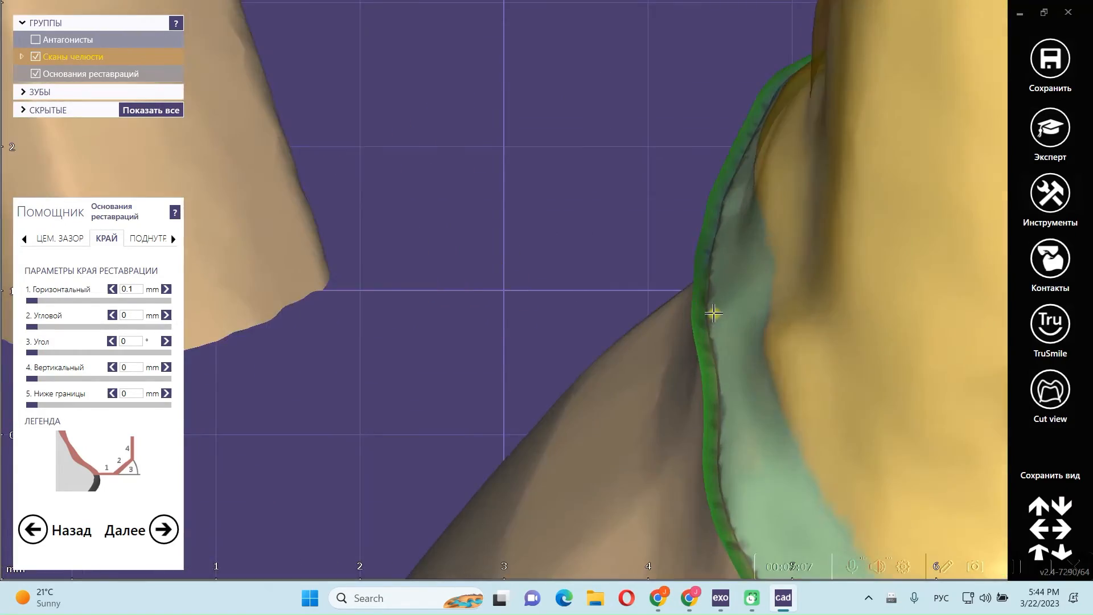
middle_click(713, 313)
scroll(715, 319, down, 4)
right_drag(715, 320, 765, 294)
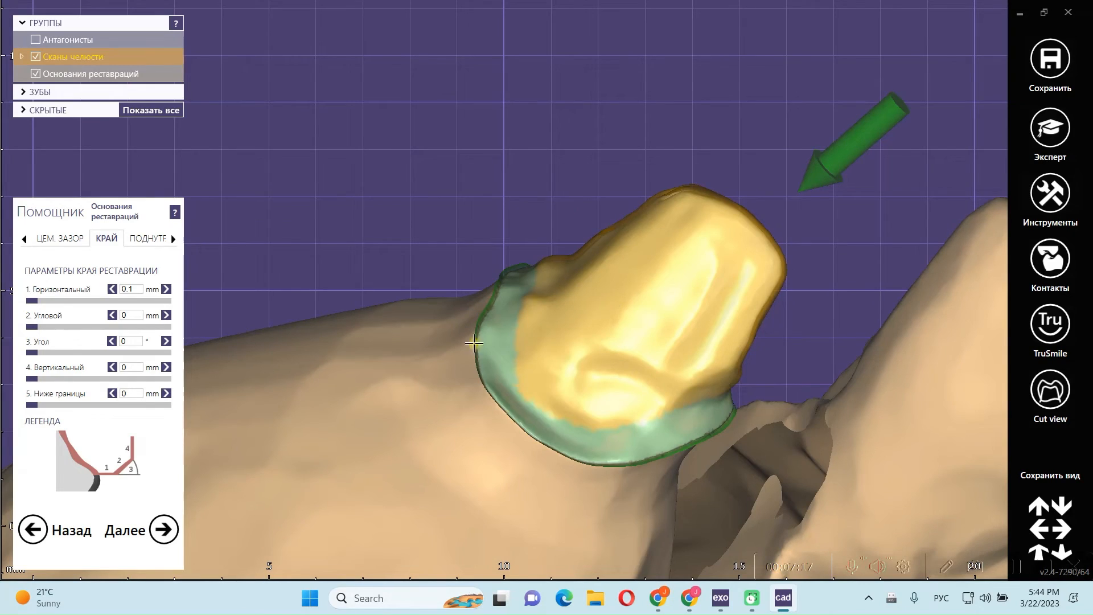
Step: Check tooth 23's restoration bottom from all sides and in relation to the neighbouring teeth
right_drag(536, 355, 539, 350)
right_drag(533, 198, 347, 279)
scroll(457, 250, down, 4)
right_drag(420, 252, 416, 248)
scroll(416, 248, down, 5)
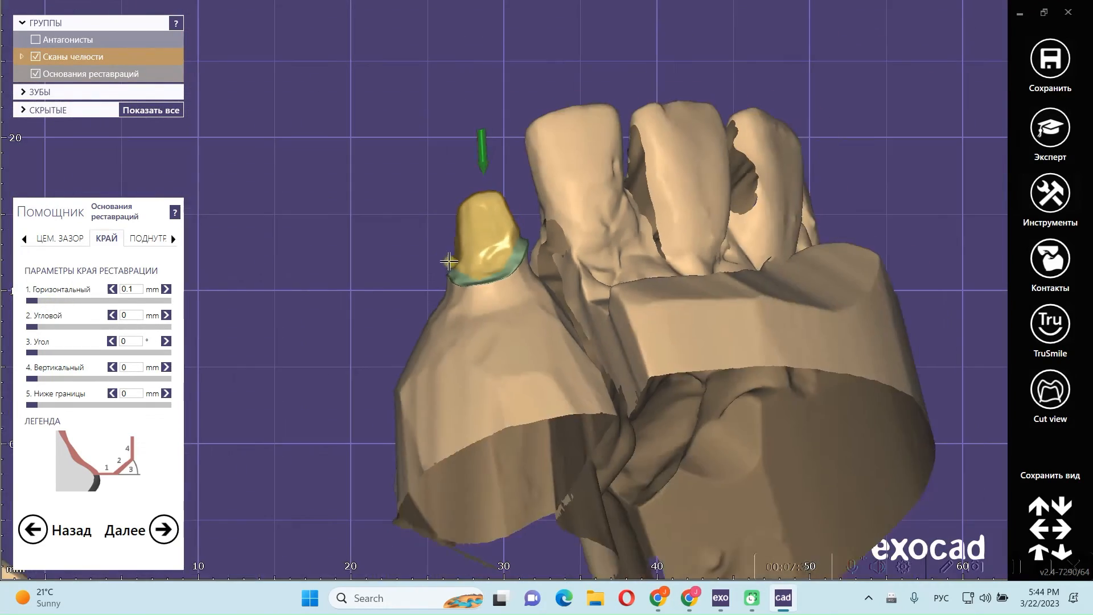
scroll(504, 281, up, 5)
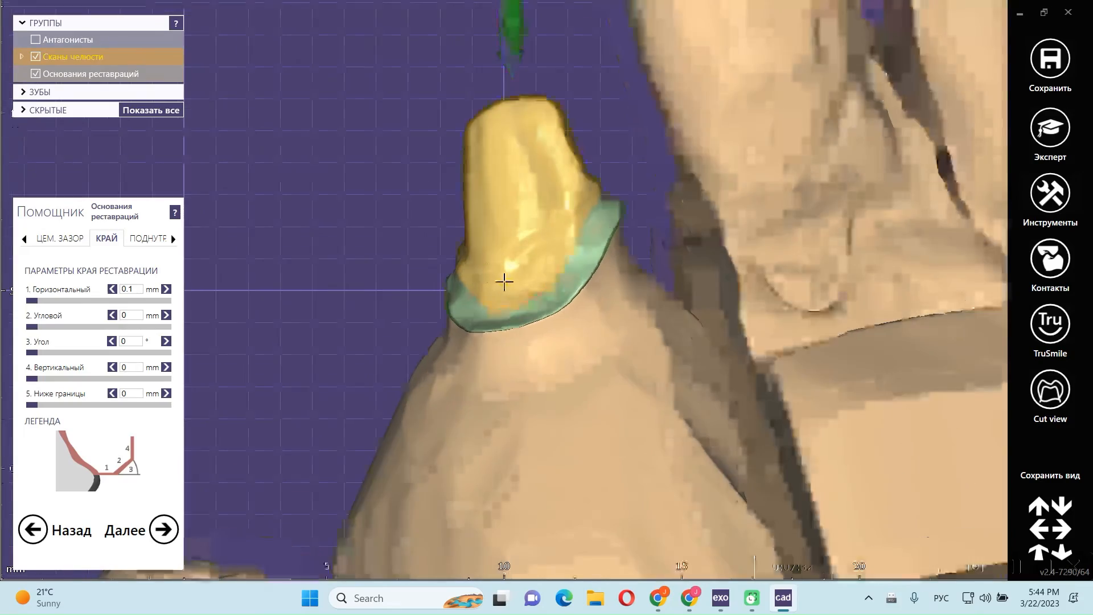
scroll(504, 281, up, 1)
right_drag(504, 281, 517, 327)
scroll(523, 288, down, 5)
scroll(529, 290, down, 3)
scroll(537, 173, up, 2)
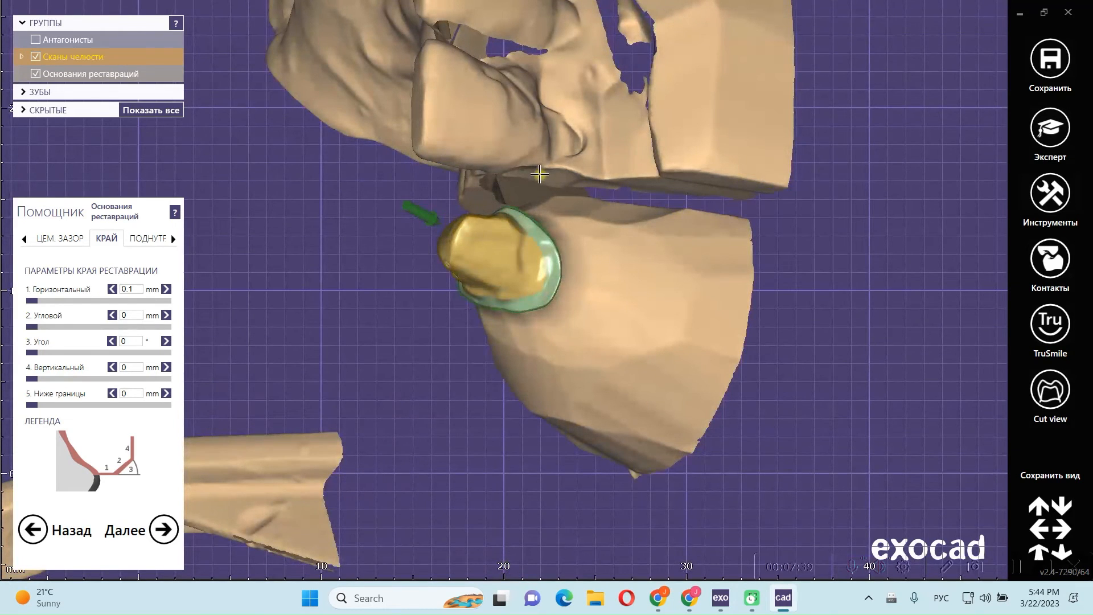
Step: Turn off undercut blocking for tooth 23's restoration bottom and apply the change
scroll(485, 265, up, 2)
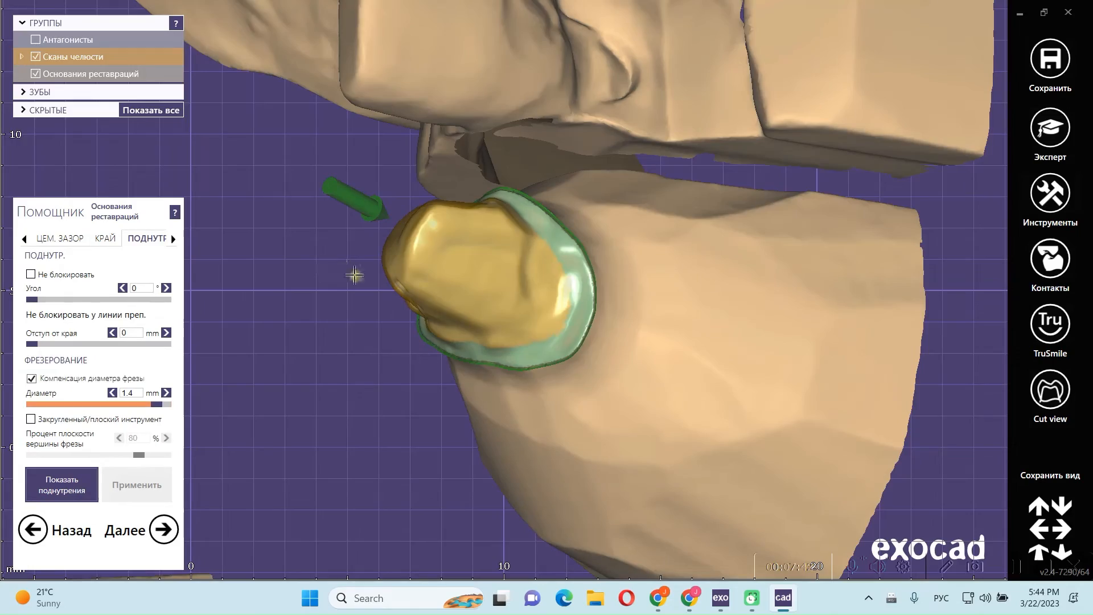
right_drag(354, 275, 442, 219)
scroll(410, 242, up, 4)
scroll(409, 242, down, 2)
right_drag(458, 363, 310, 310)
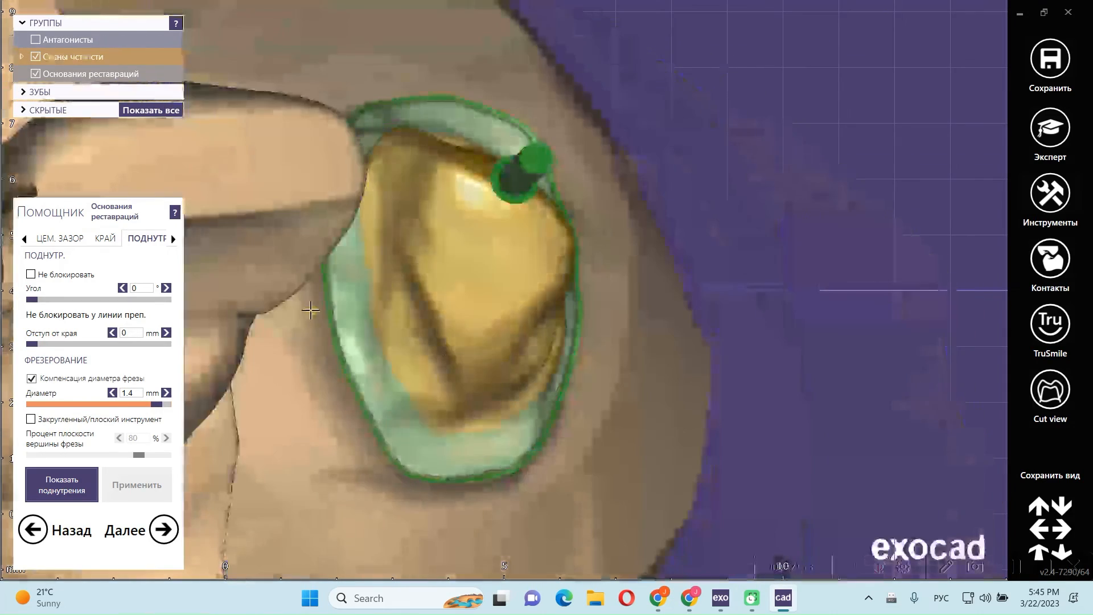
right_drag(452, 309, 448, 342)
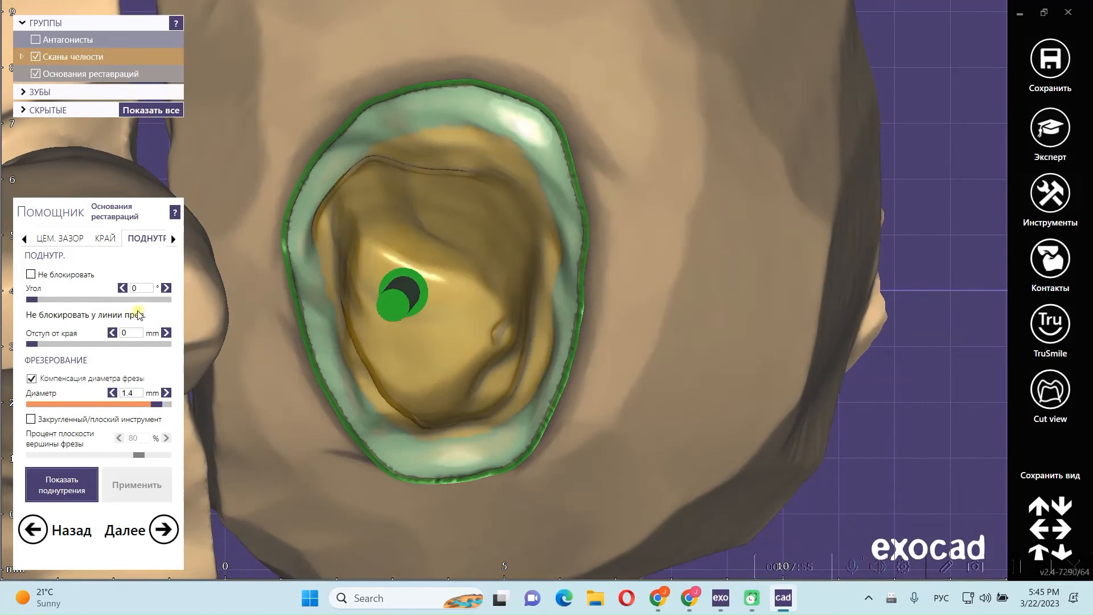
click(139, 486)
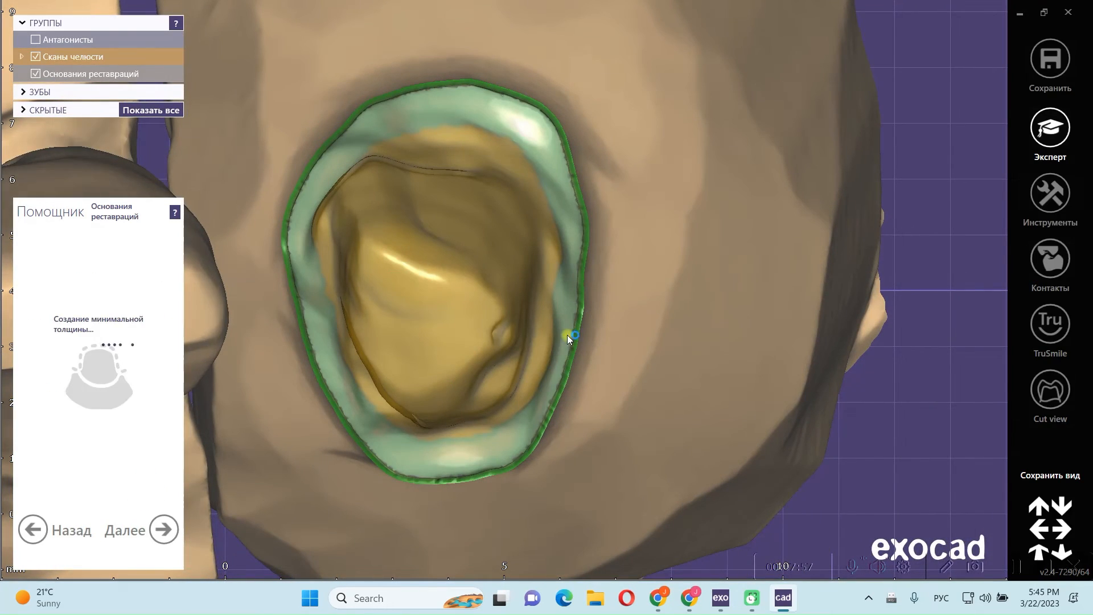
Step: Examine the recalculated restoration bottom on tooth 23 for undercut areas from several sides
scroll(588, 250, up, 4)
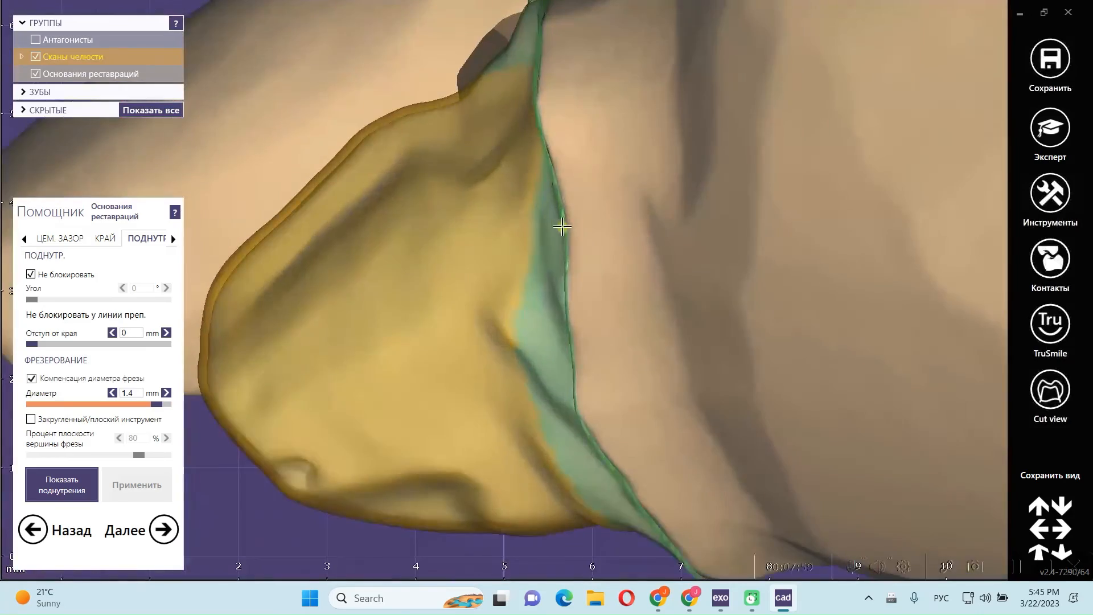
right_drag(569, 222, 563, 225)
right_drag(680, 284, 698, 295)
scroll(699, 295, down, 4)
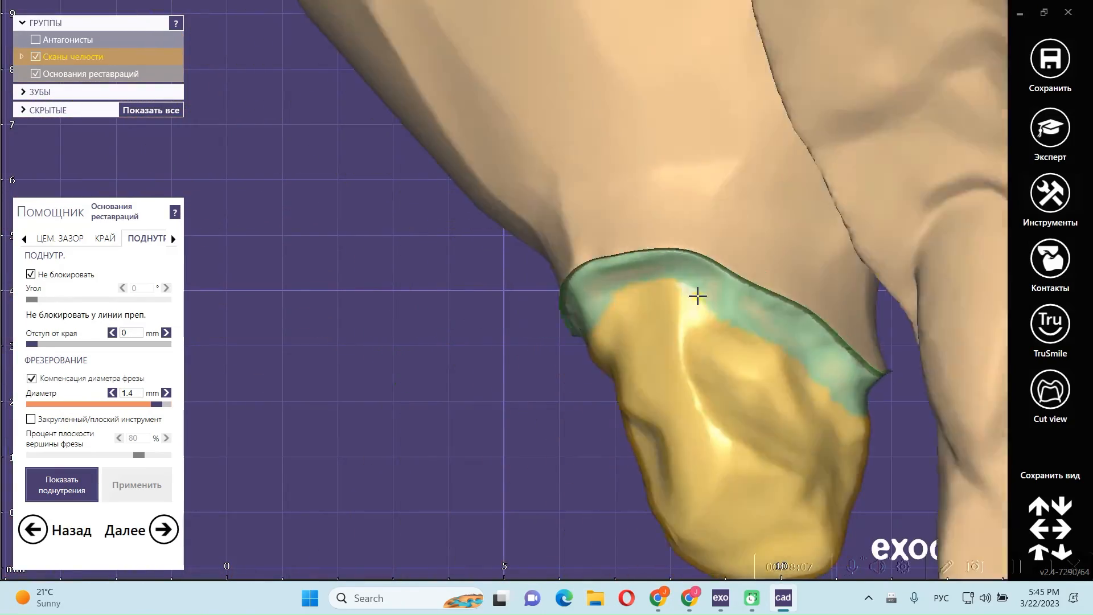
right_drag(645, 251, 646, 249)
right_drag(743, 255, 767, 384)
scroll(734, 322, down, 4)
scroll(729, 341, down, 3)
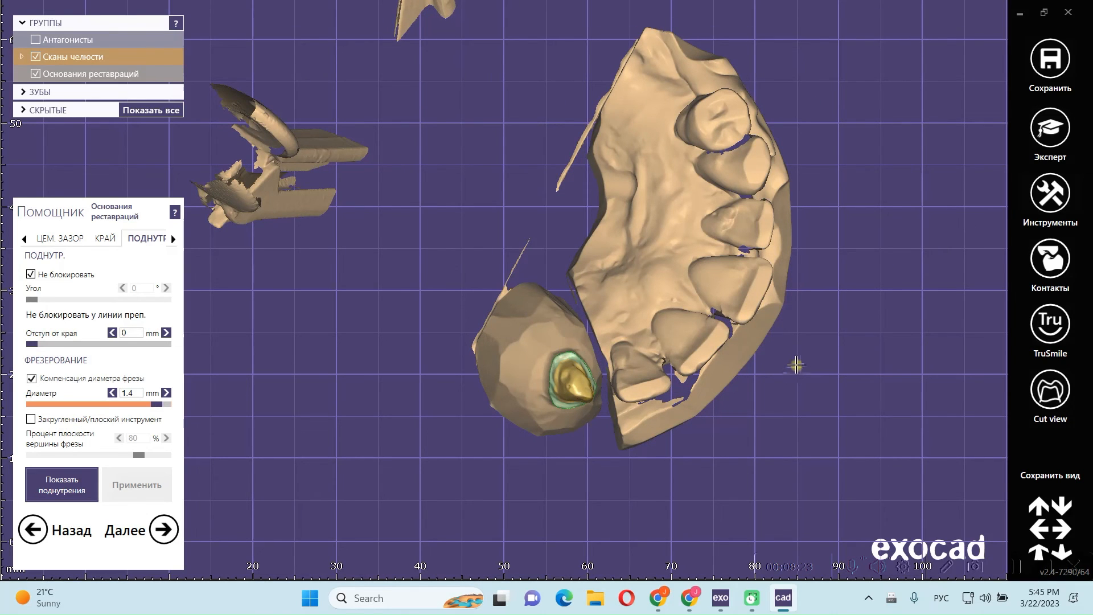
scroll(786, 360, up, 2)
scroll(768, 354, down, 4)
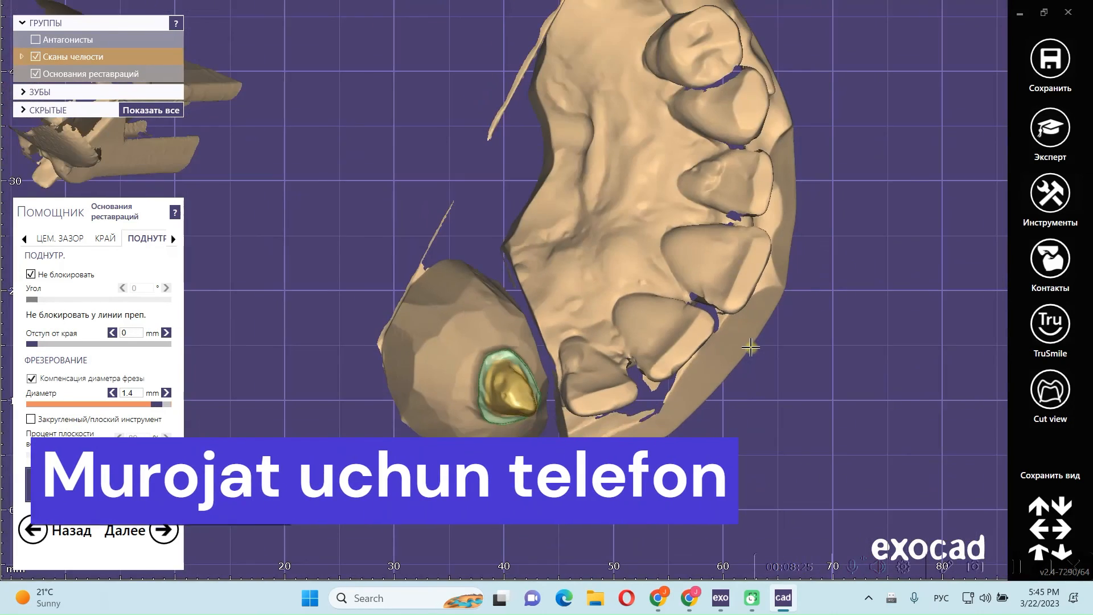
right_drag(738, 336, 678, 305)
scroll(690, 325, up, 2)
scroll(686, 326, down, 2)
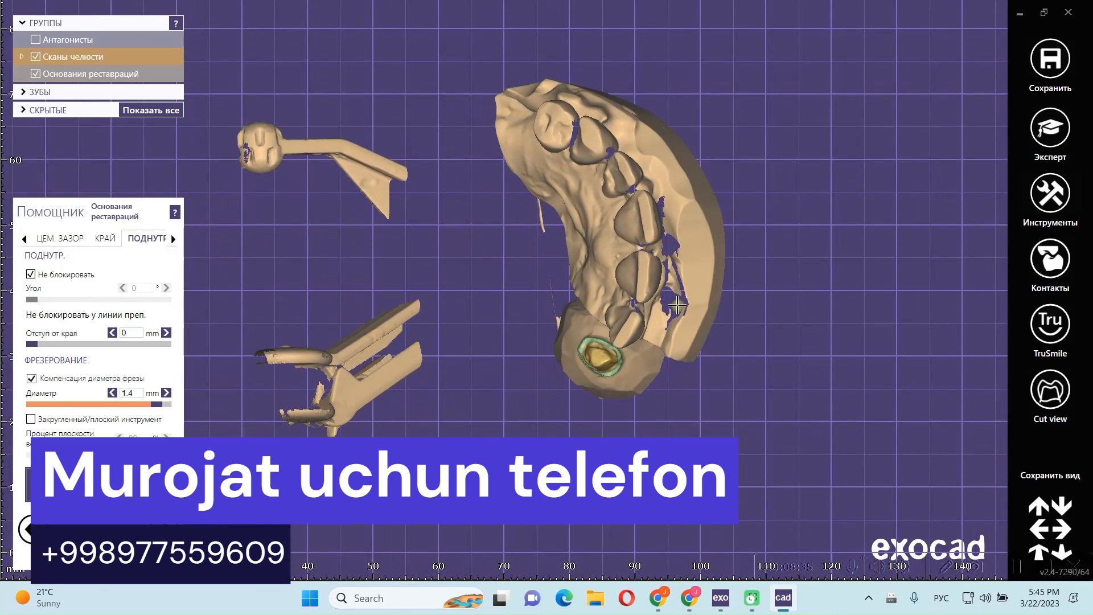